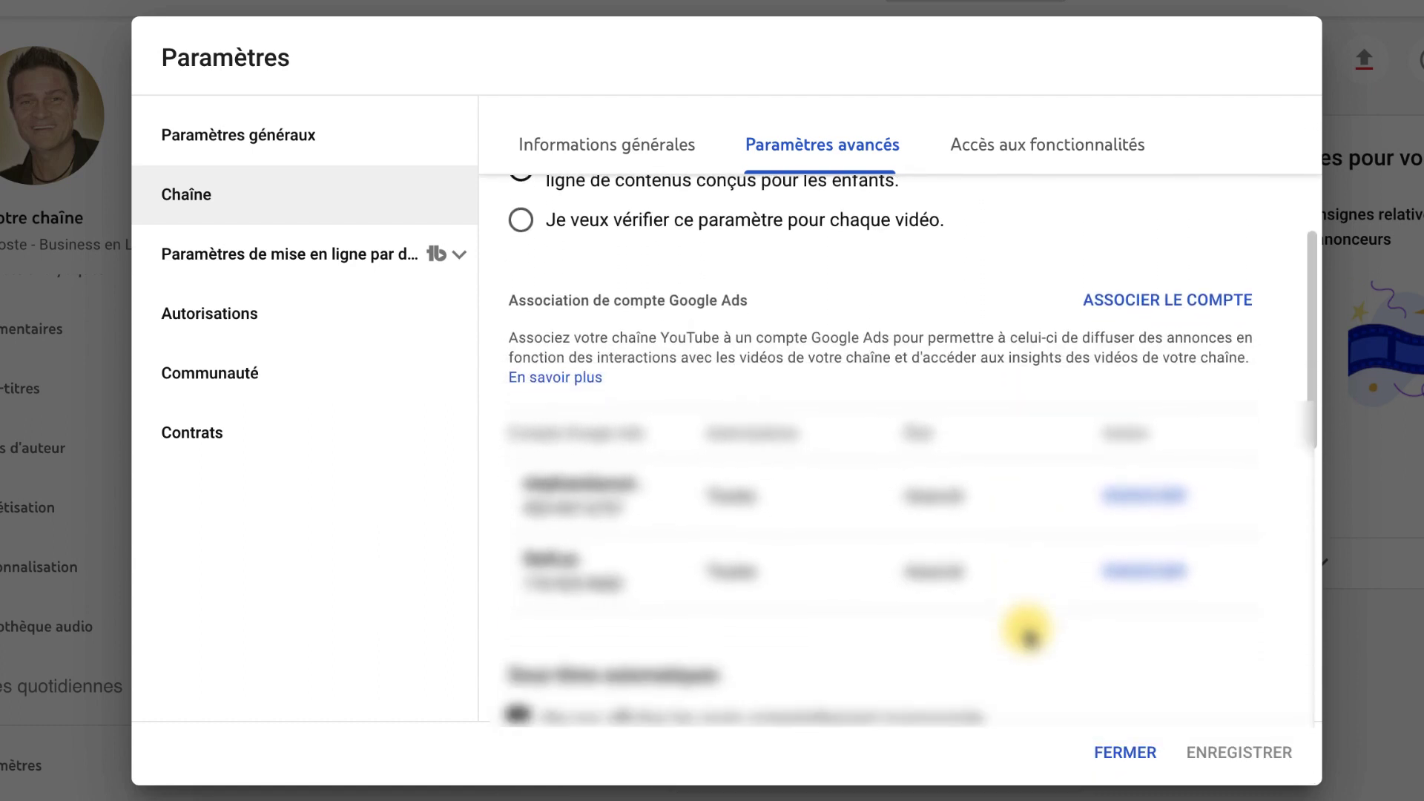
# Step: Review the channel's advanced settings for Google Ads association, automatic subtitles, subscriber count, interest-based ads and channel visibility
pyautogui.scroll(-1, 1027, 634)
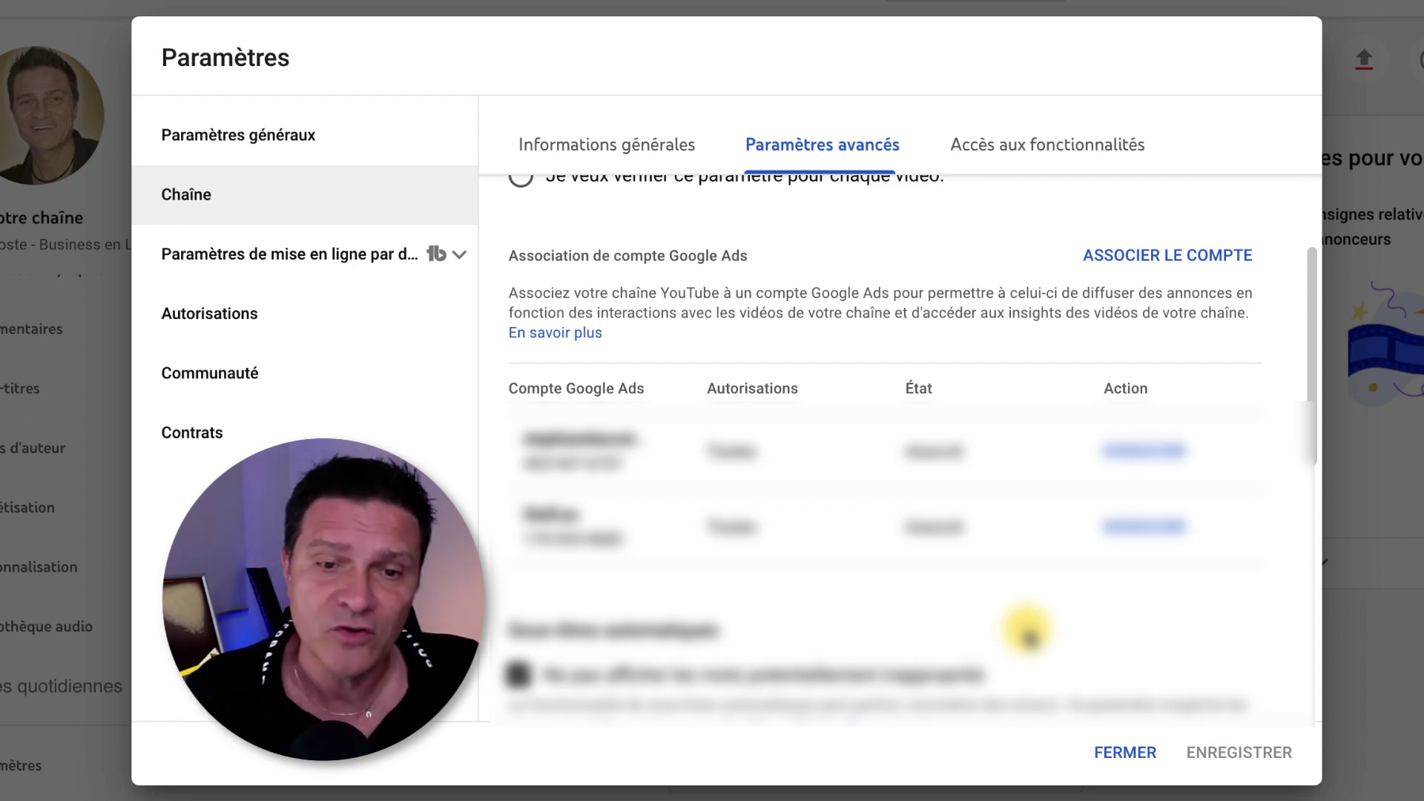
pyautogui.scroll(-6, 1027, 635)
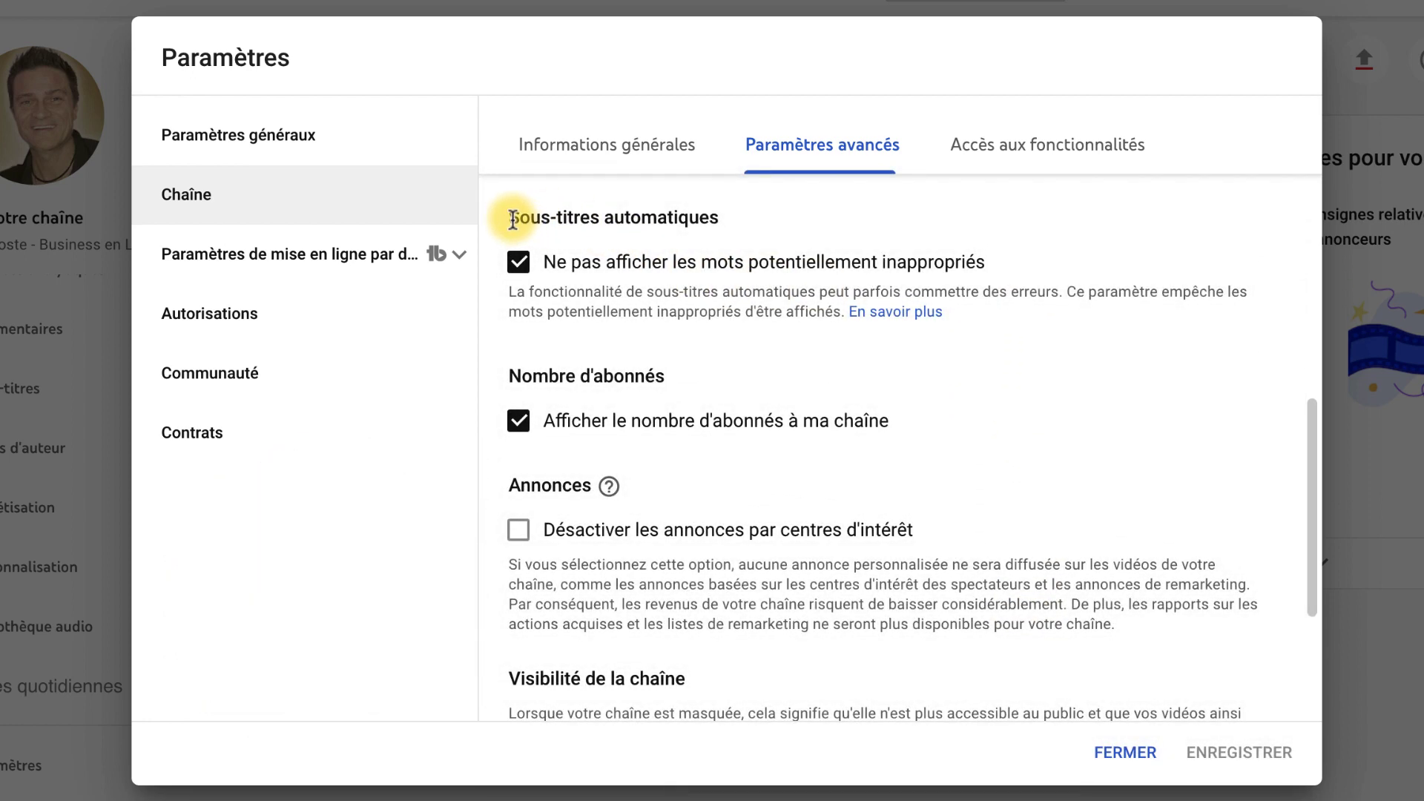
pyautogui.moveTo(509, 217); pyautogui.dragTo(732, 215)
pyautogui.click(755, 202)
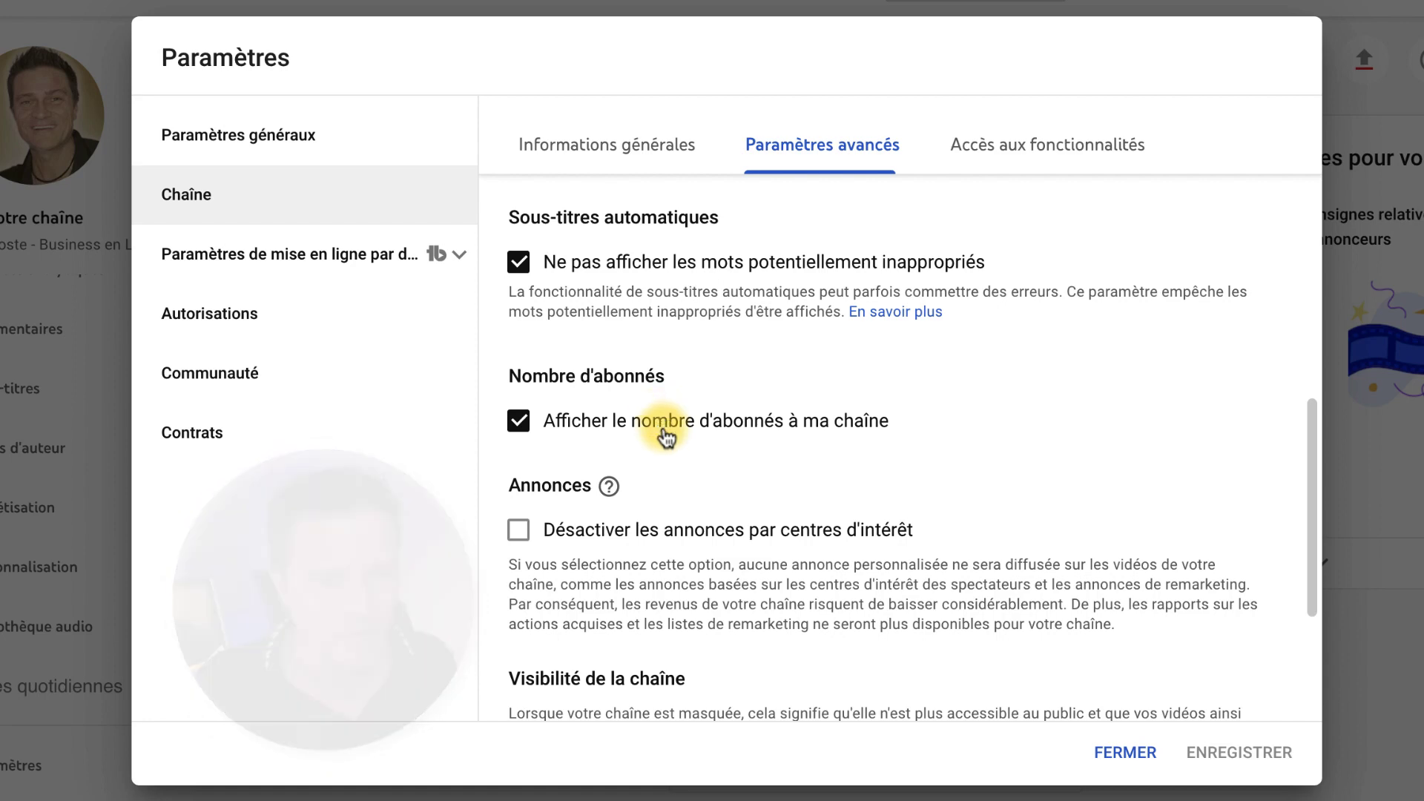
pyautogui.moveTo(608, 487)
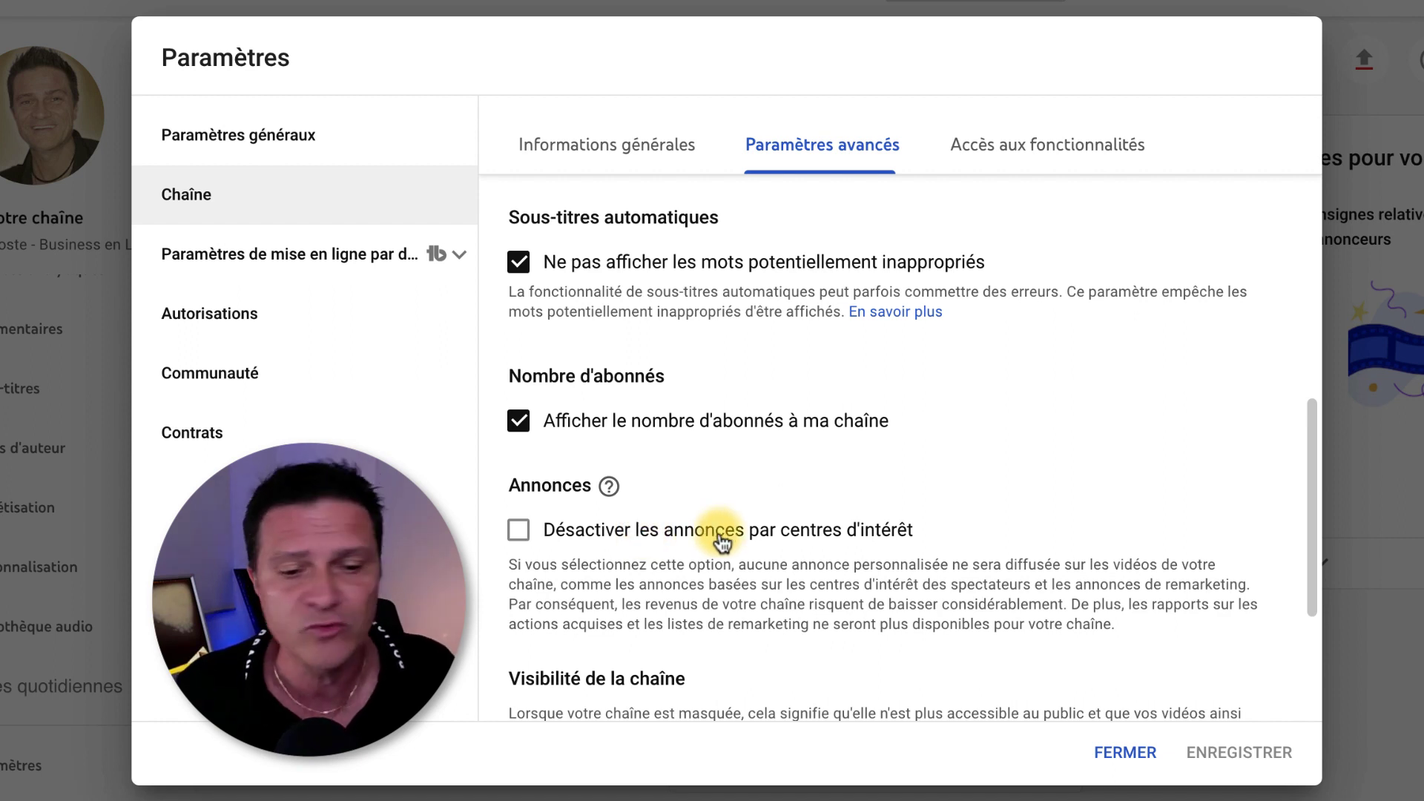
pyautogui.scroll(-4, 721, 541)
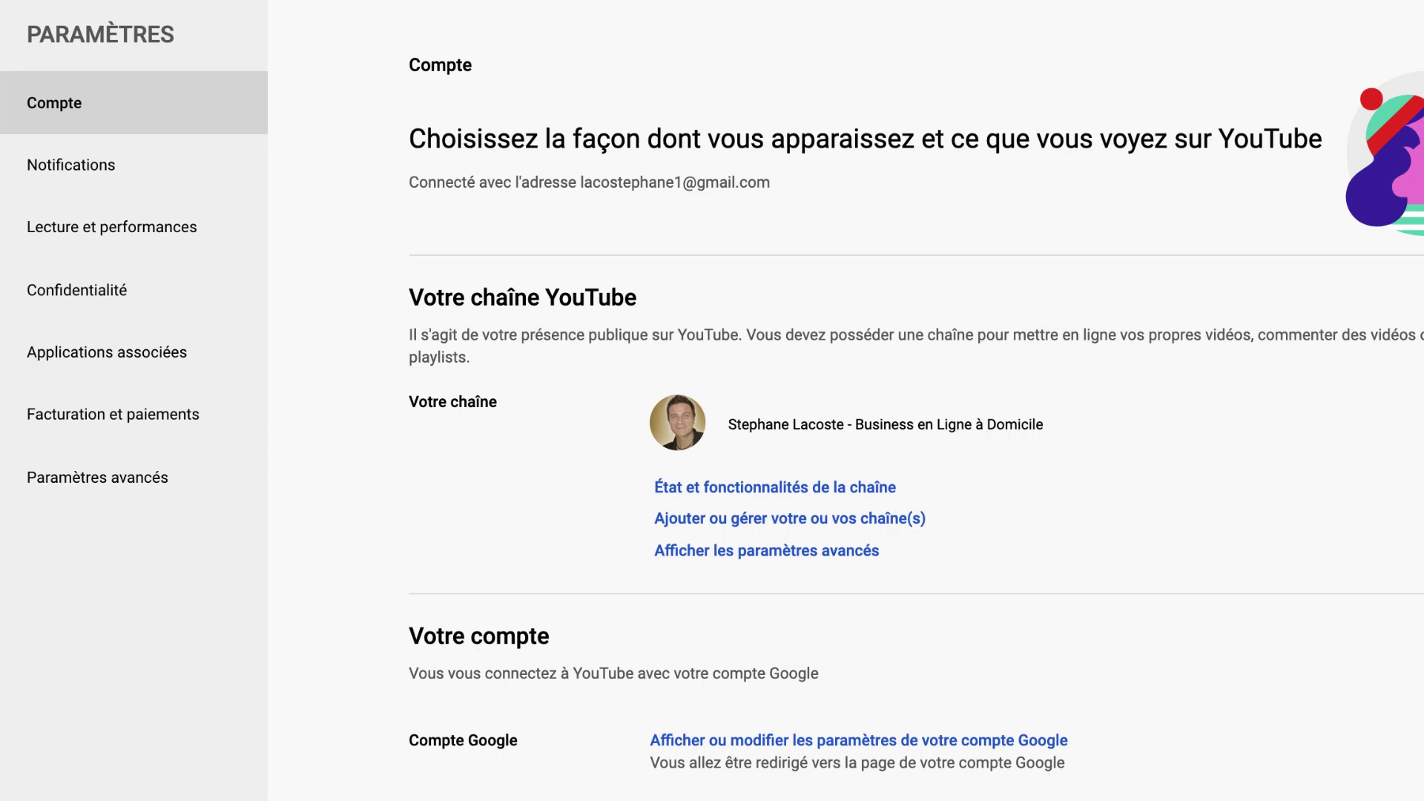
# Step: Review the YouTube account's notification preferences, including the disabled e-mails list, and open the playback and performance settings
pyautogui.click(137, 113)
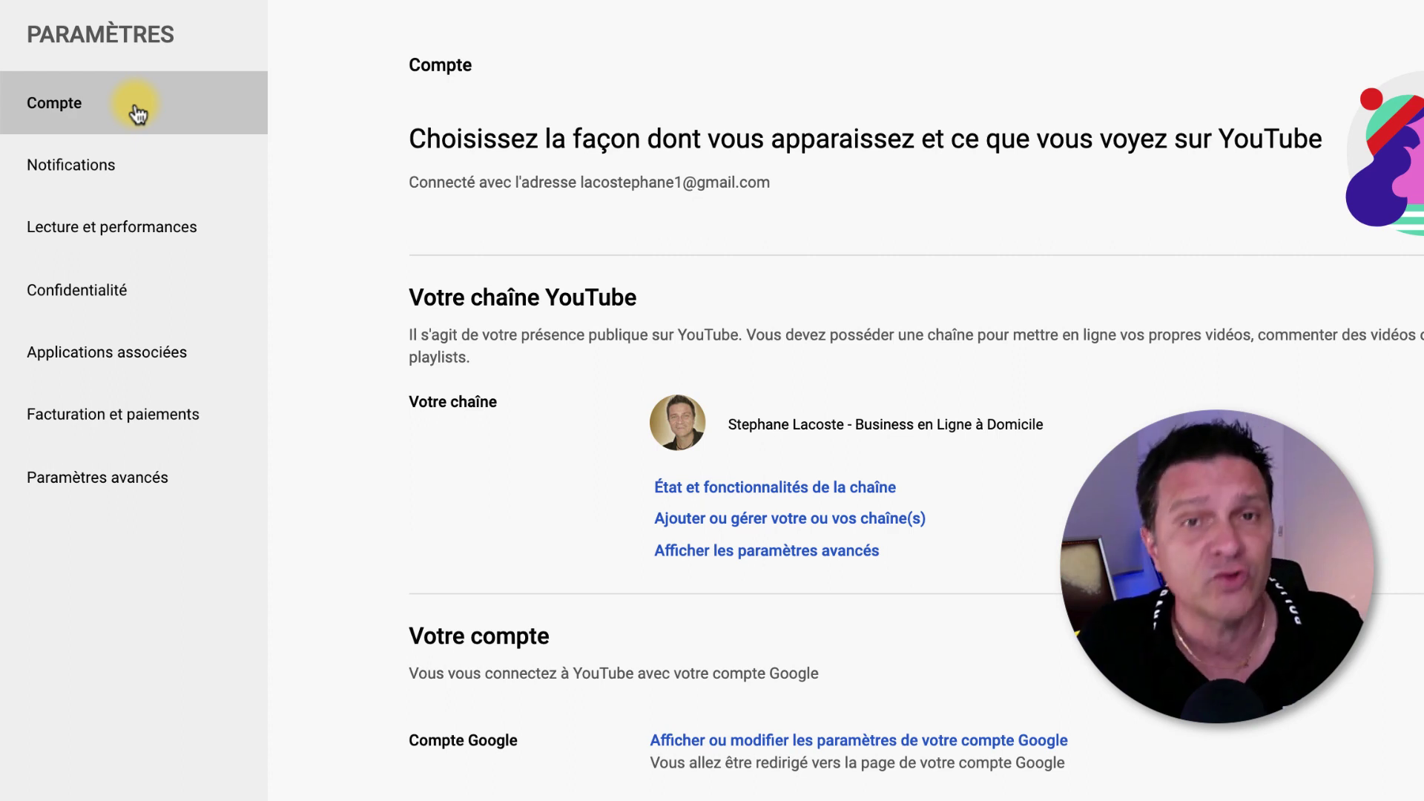
pyautogui.click(148, 165)
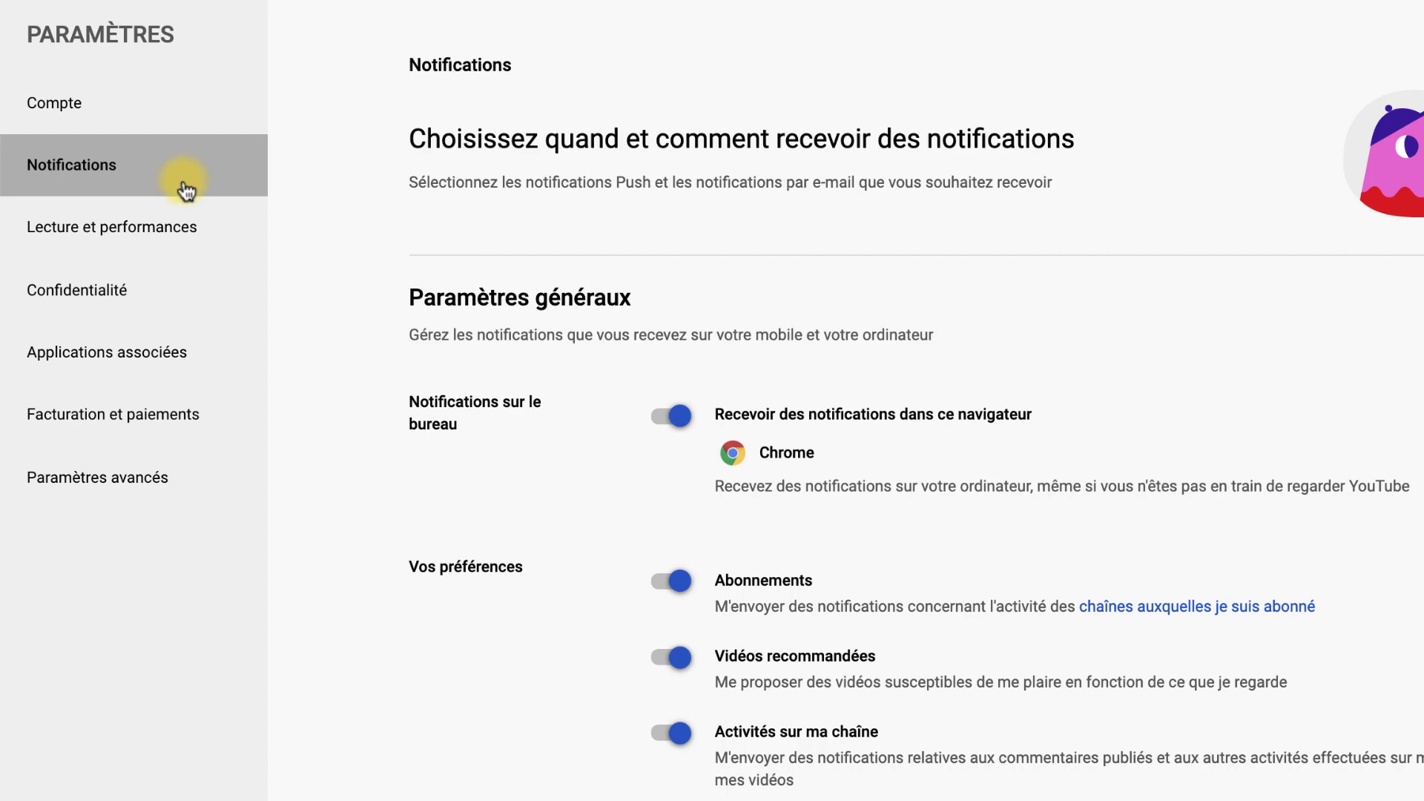
pyautogui.scroll(-10, 500, 351)
pyautogui.scroll(-7, 494, 350)
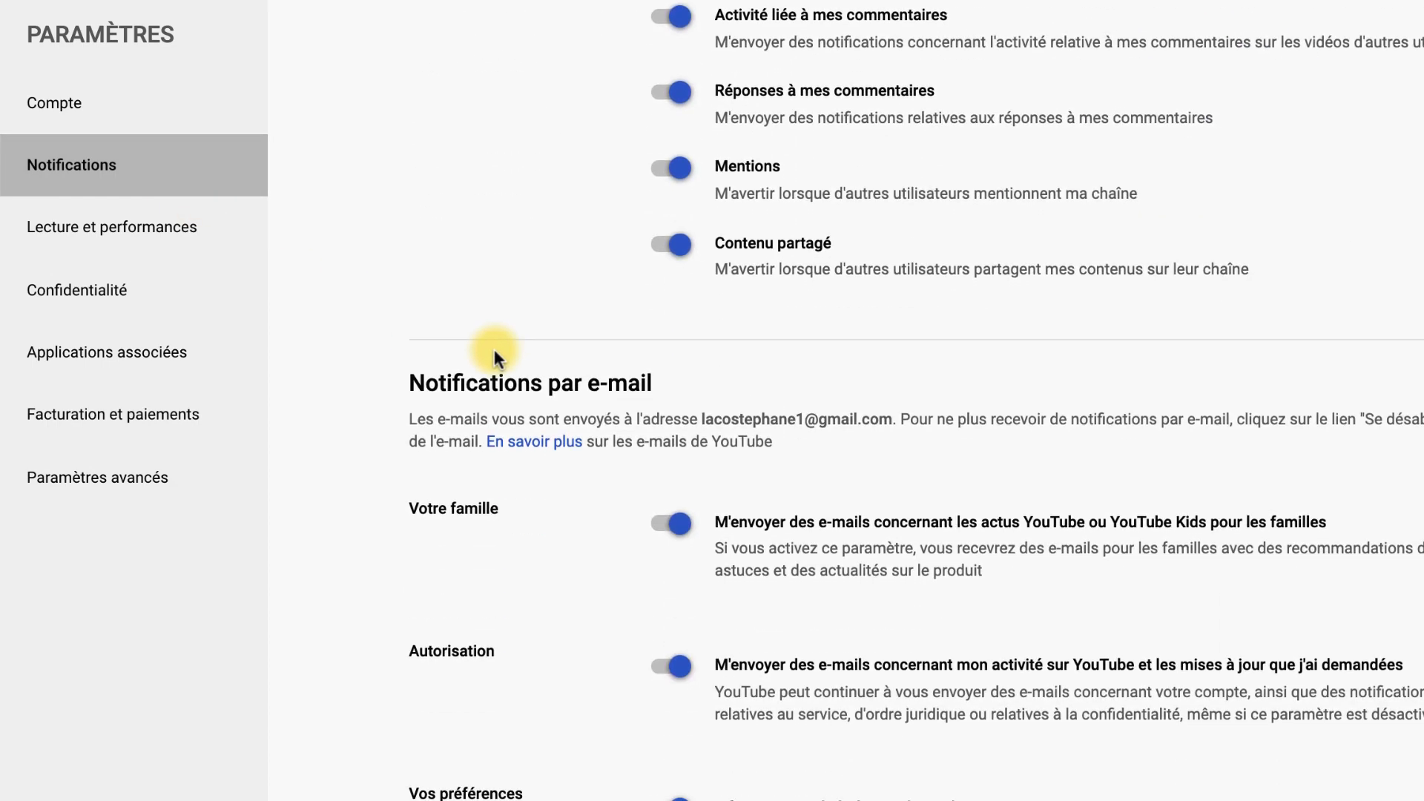
pyautogui.click(824, 621)
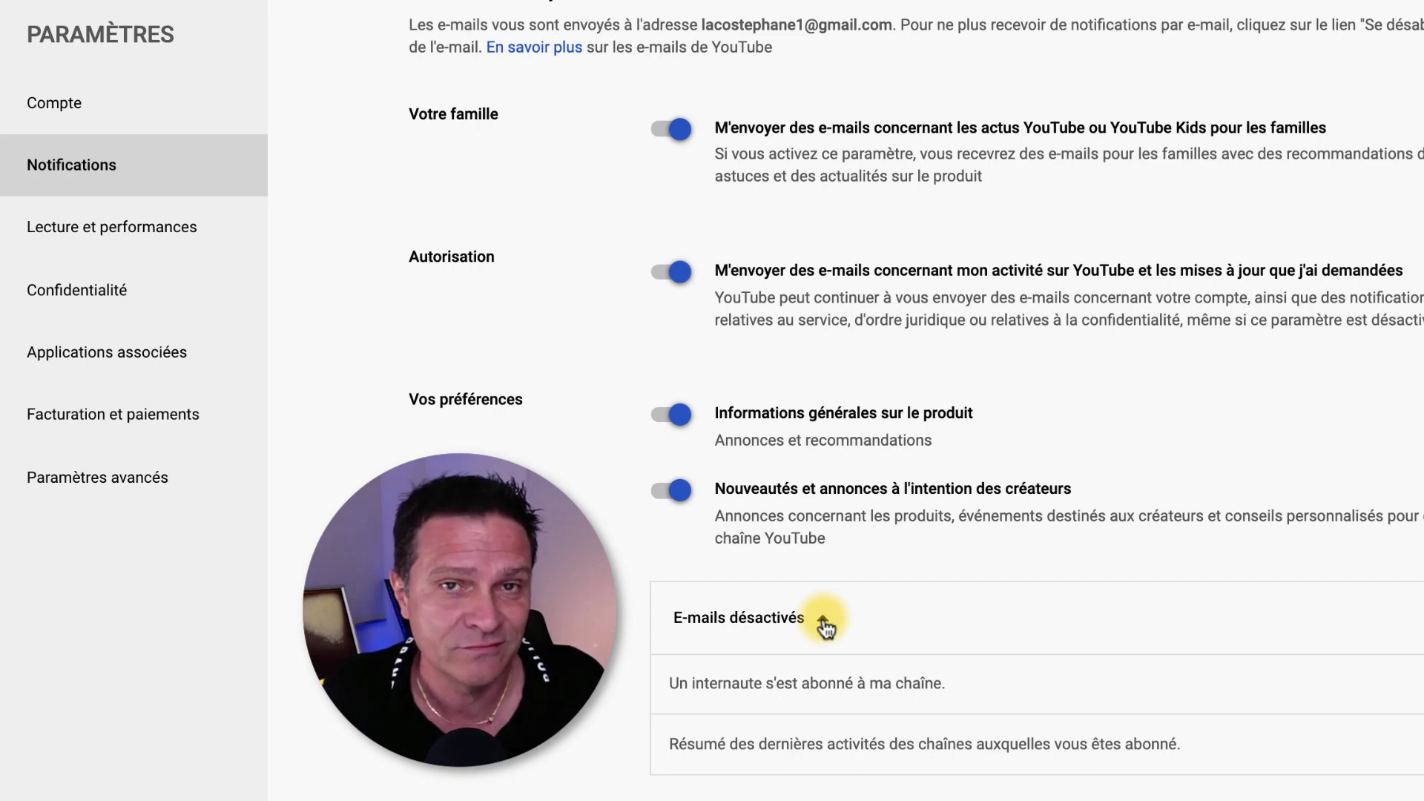
pyautogui.click(180, 233)
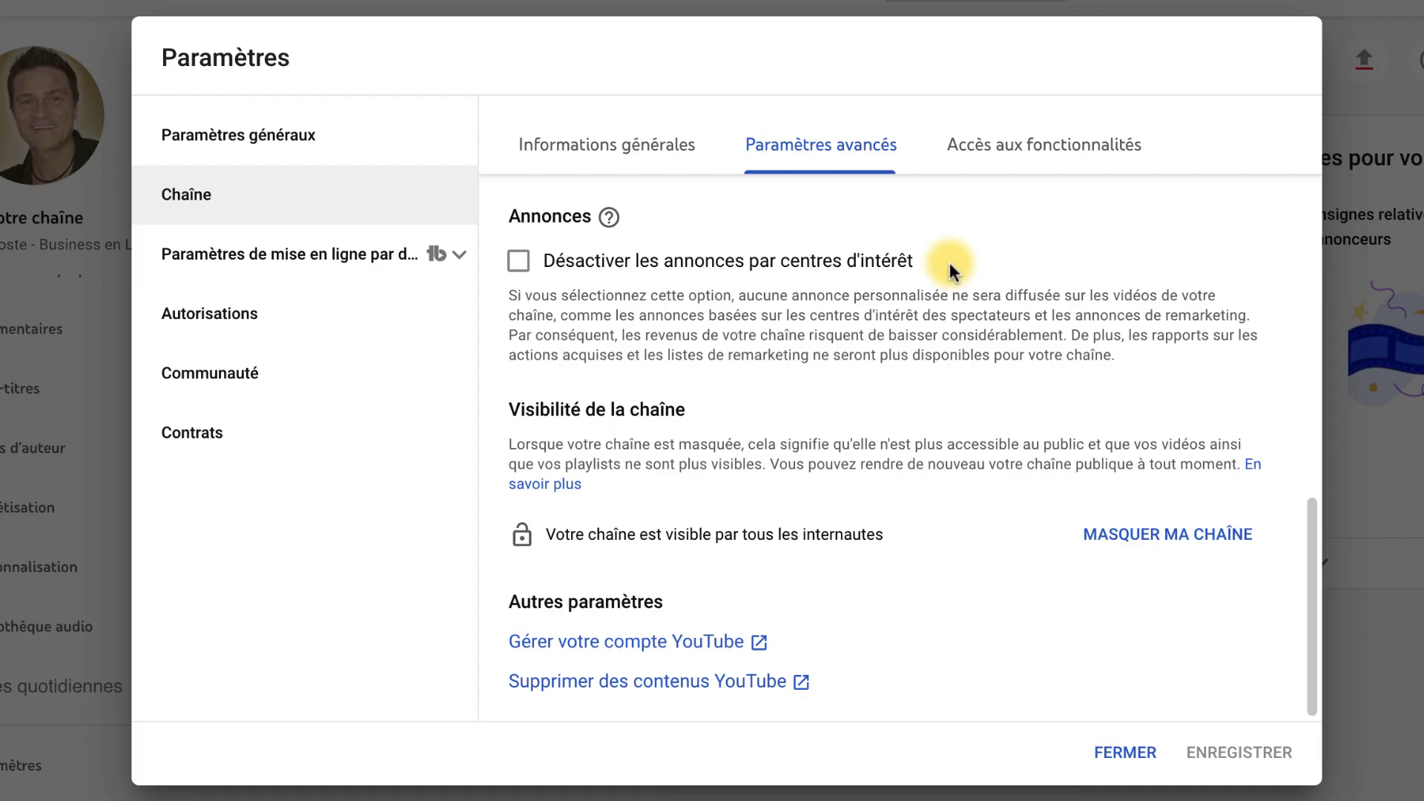
# Step: Examine the channel's feature access details for the default features and those requiring phone number verification
pyautogui.click(987, 145)
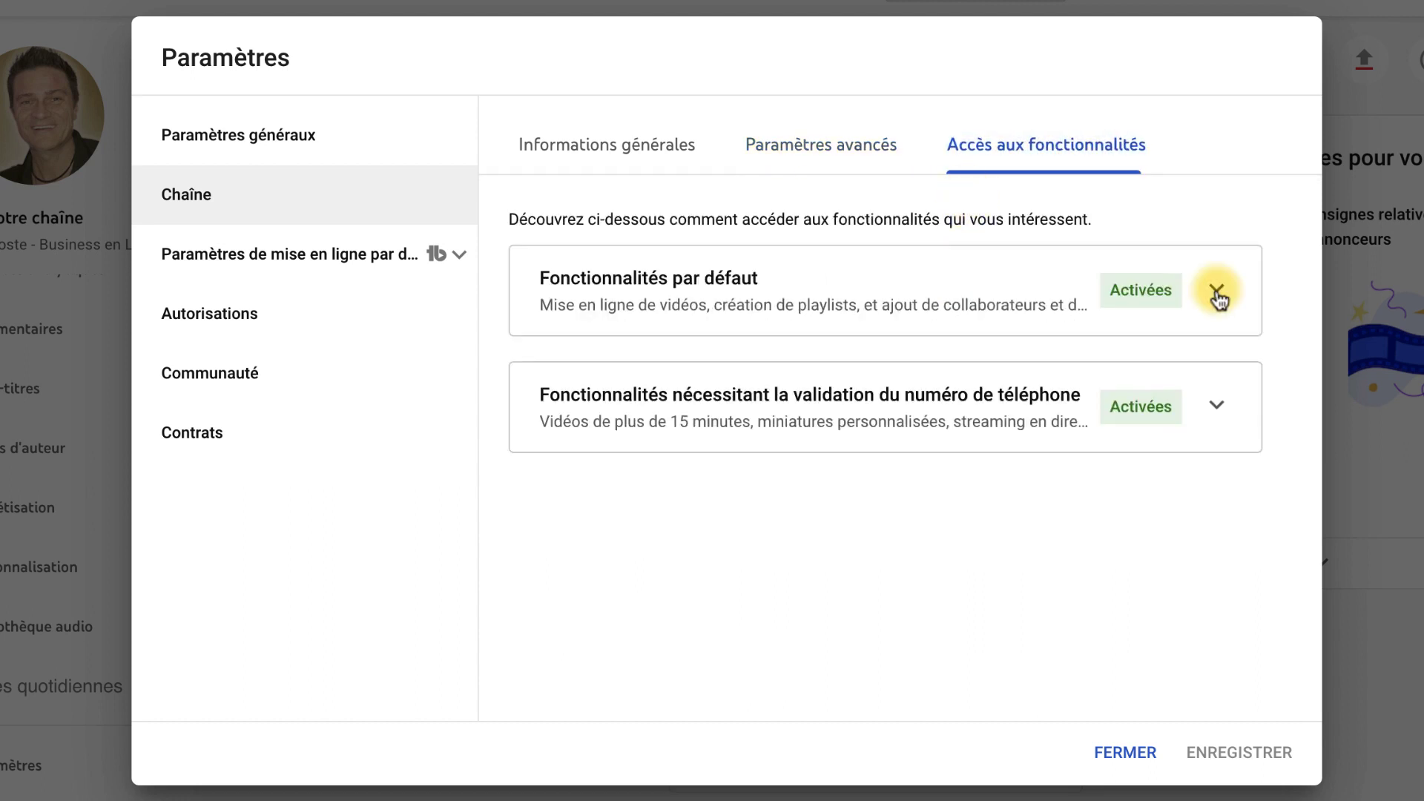
pyautogui.click(1218, 293)
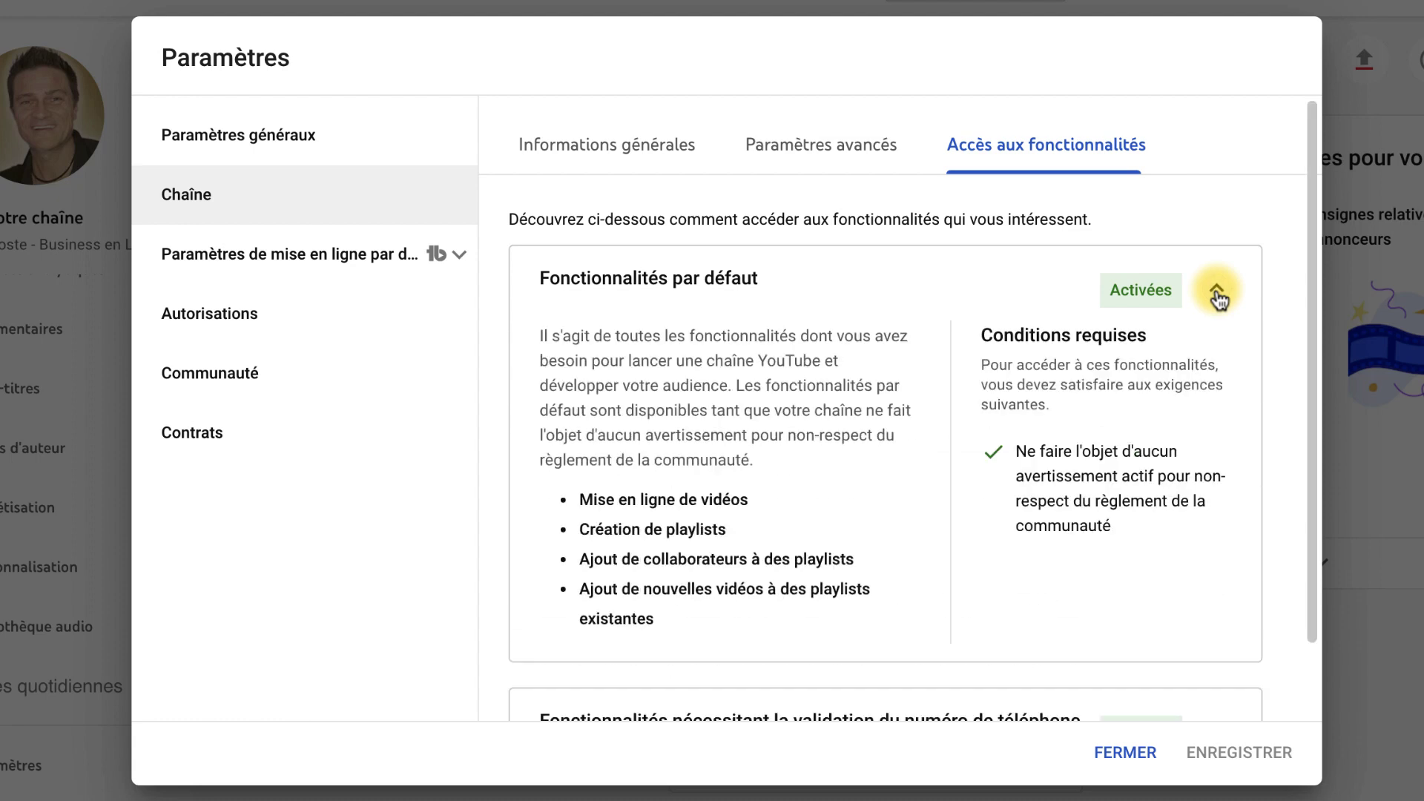
pyautogui.click(1217, 293)
pyautogui.click(1215, 406)
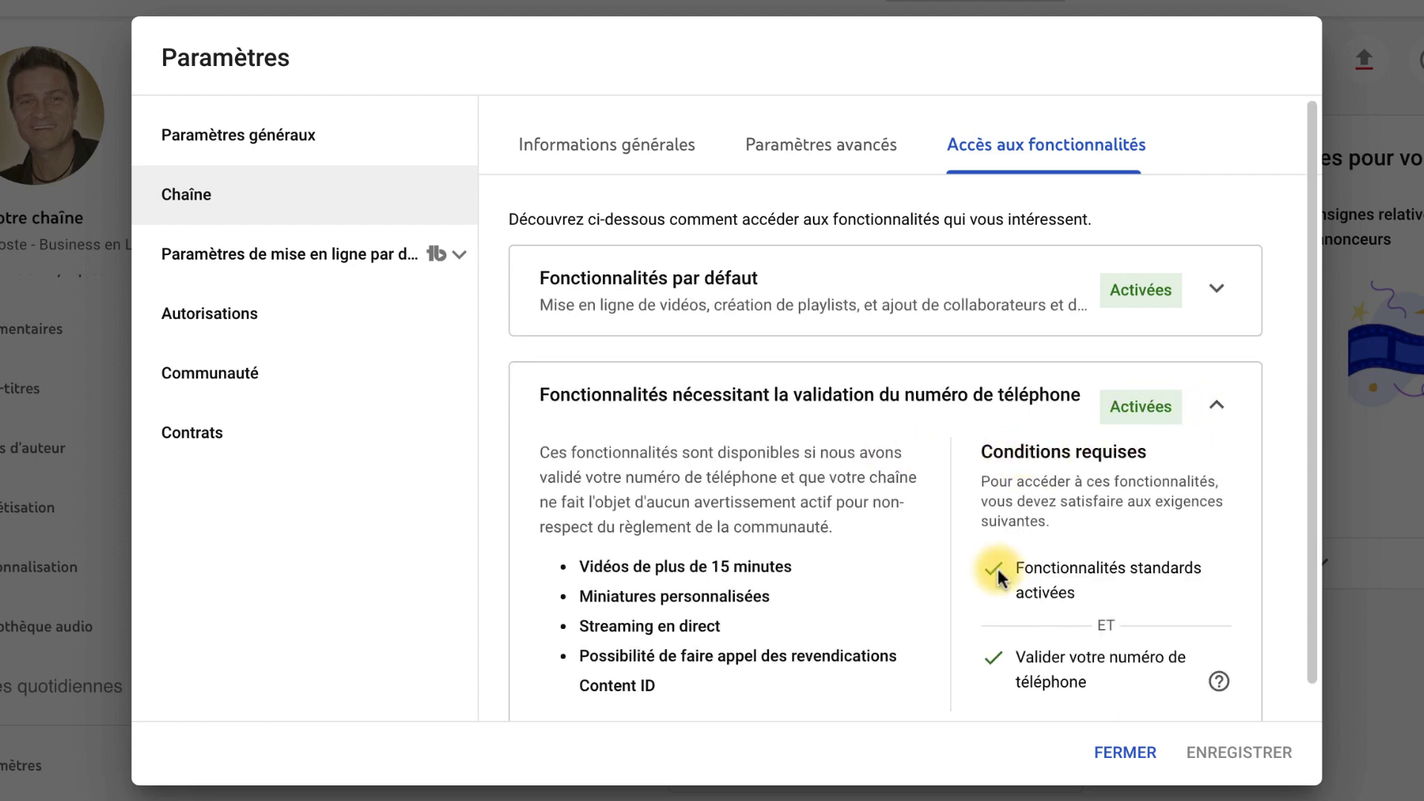
pyautogui.moveTo(576, 566); pyautogui.dragTo(693, 680)
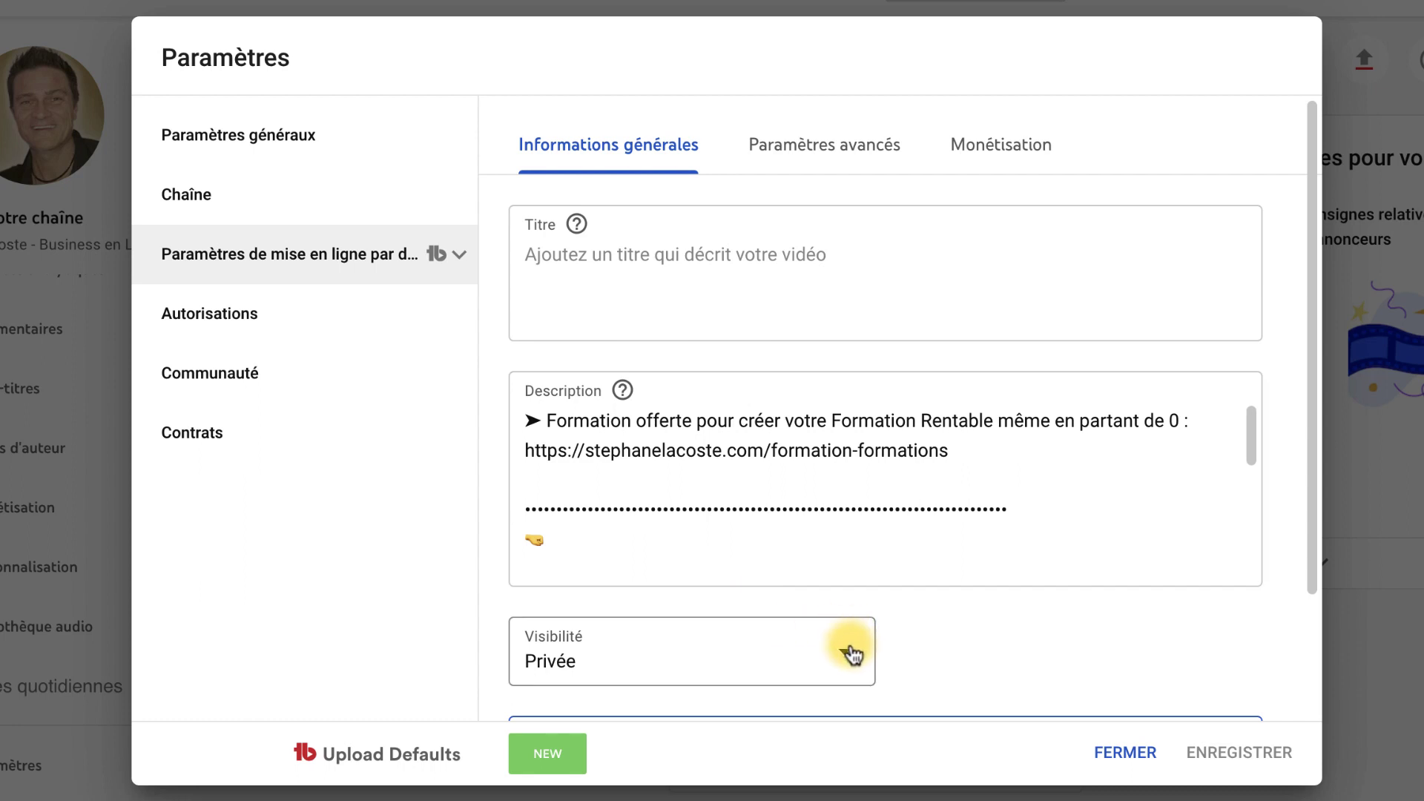
# Step: Look over the title, description, visibility and tags fields in the general upload defaults
pyautogui.scroll(-1, 919, 629)
pyautogui.scroll(-2, 918, 629)
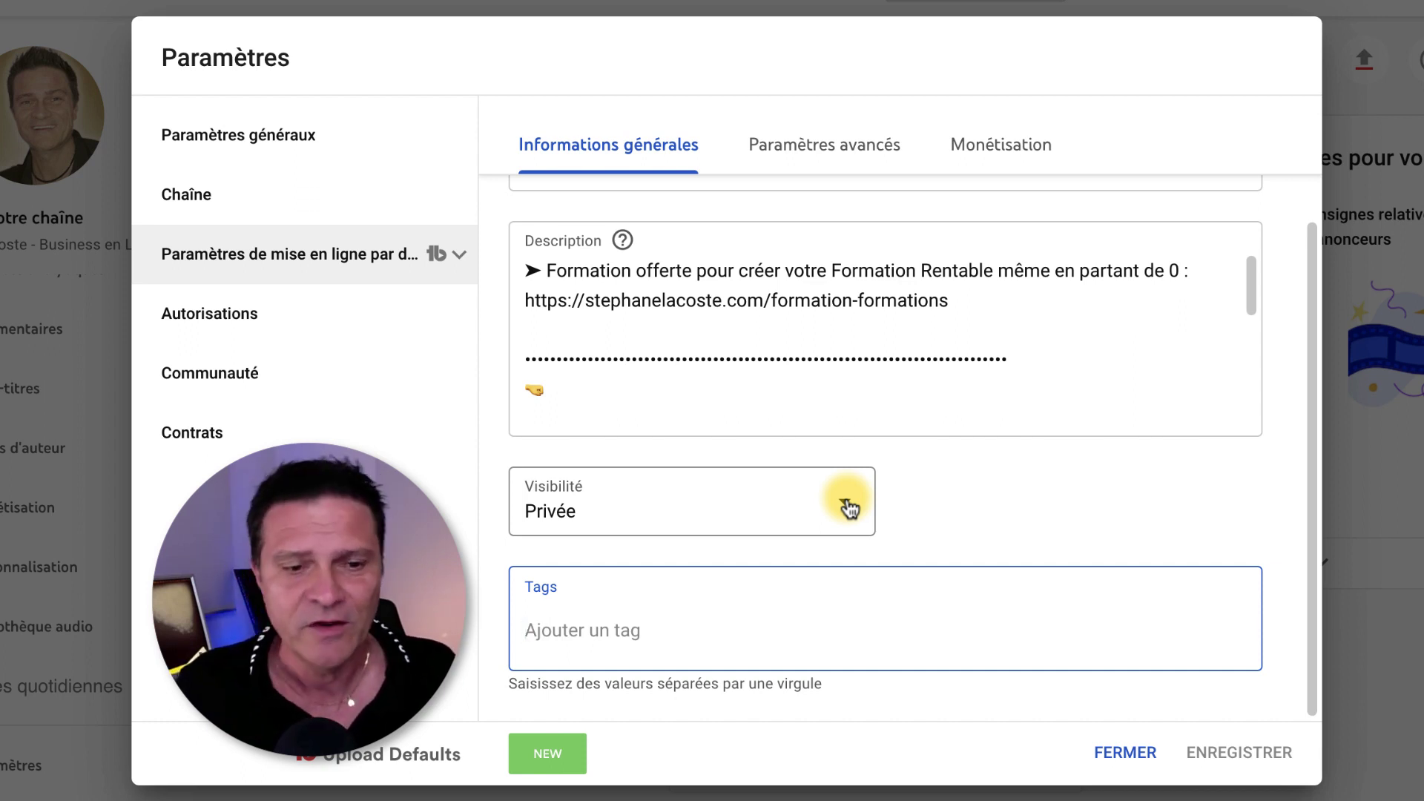
pyautogui.scroll(3, 894, 495)
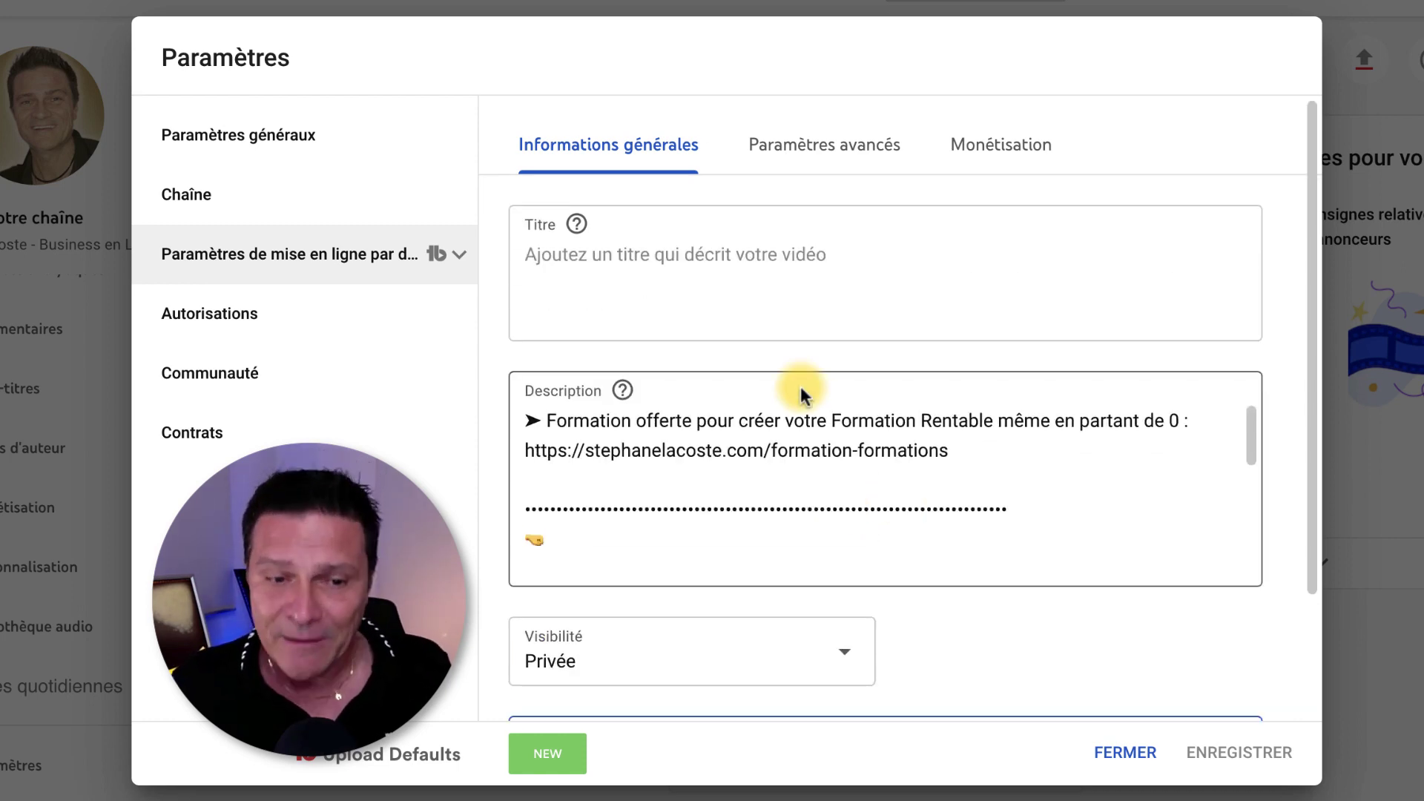
# Step: Examine the default video description, from the opening free-training link through the list of offered courses to the affiliate notice
pyautogui.moveTo(531, 417); pyautogui.dragTo(964, 557)
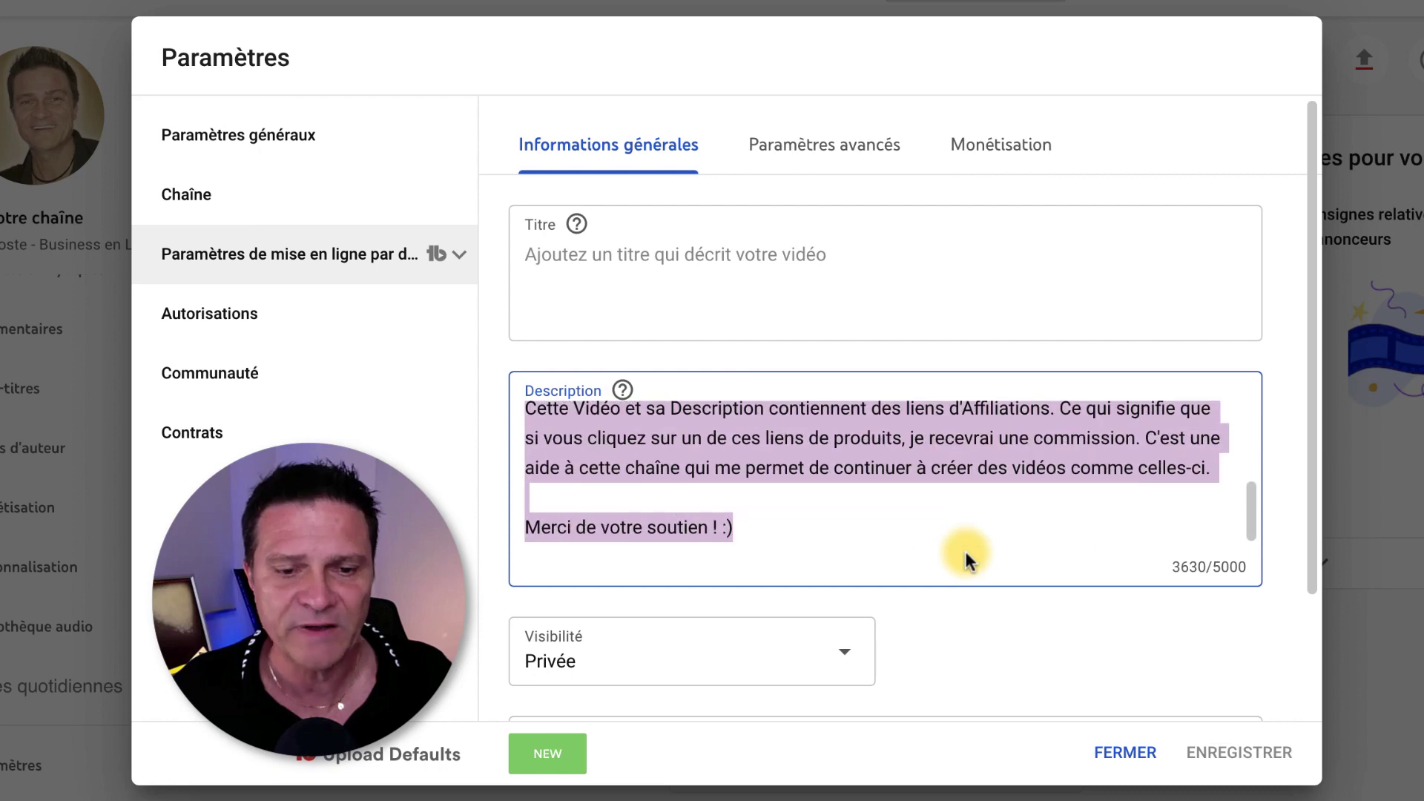
pyautogui.click(840, 532)
pyautogui.scroll(15, 840, 532)
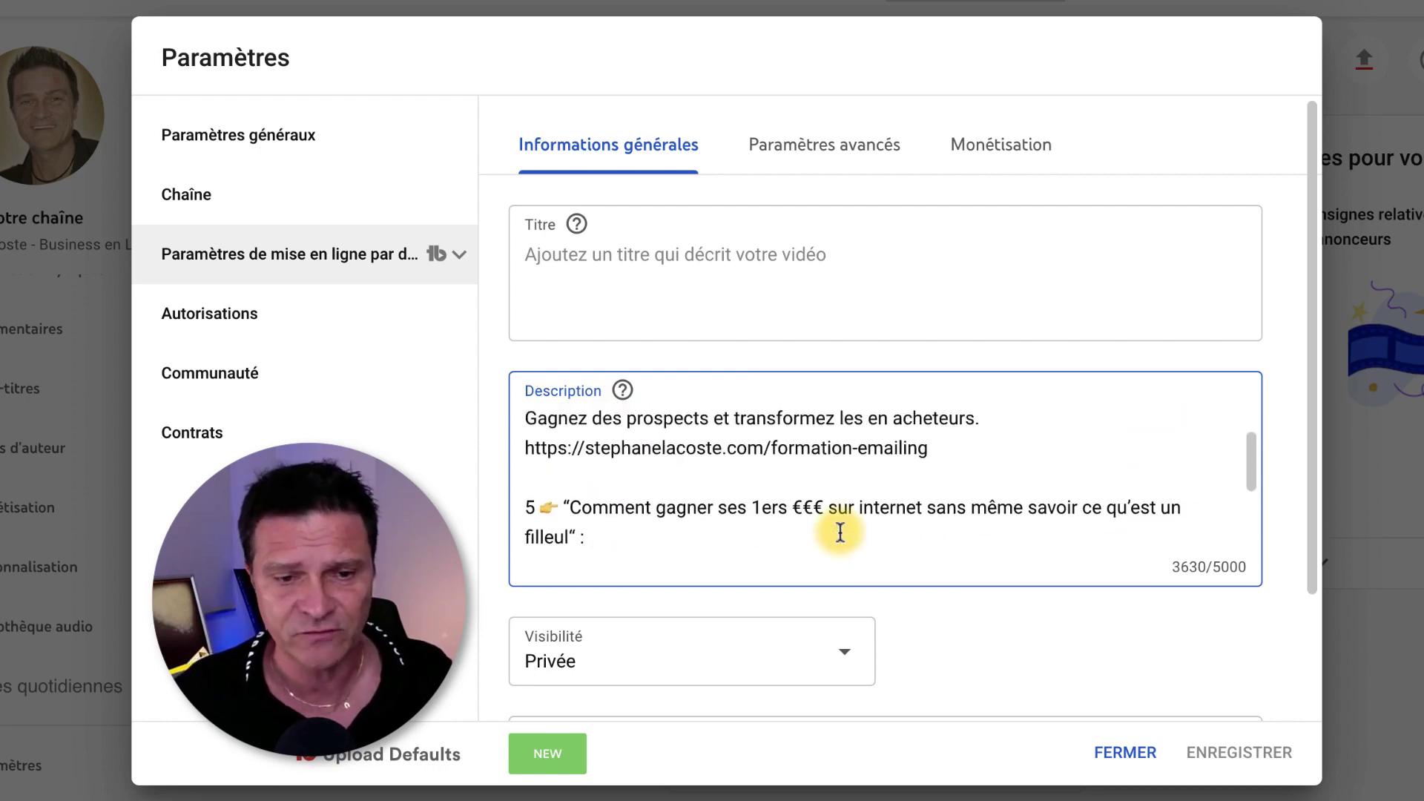
pyautogui.scroll(3, 840, 531)
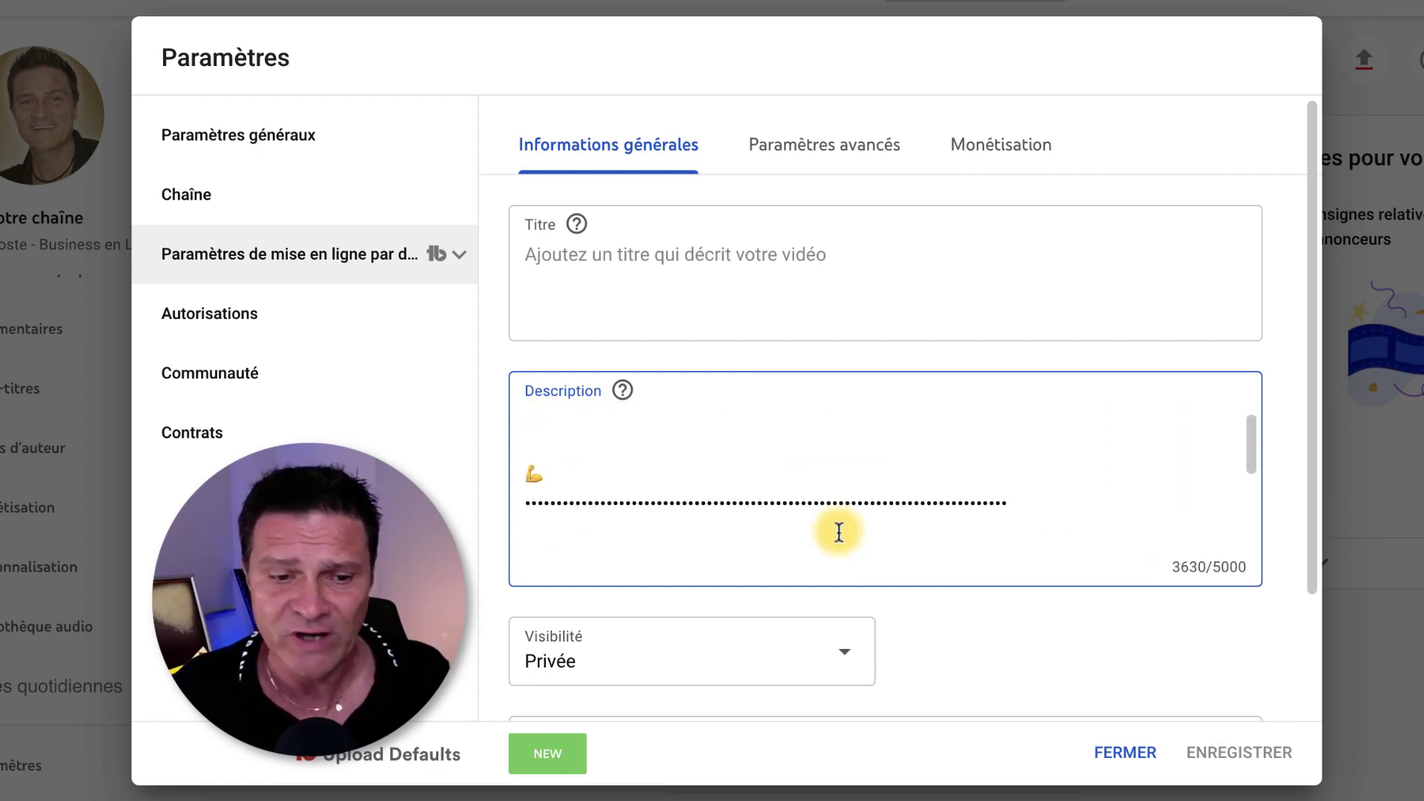
pyautogui.moveTo(524, 460); pyautogui.dragTo(884, 549)
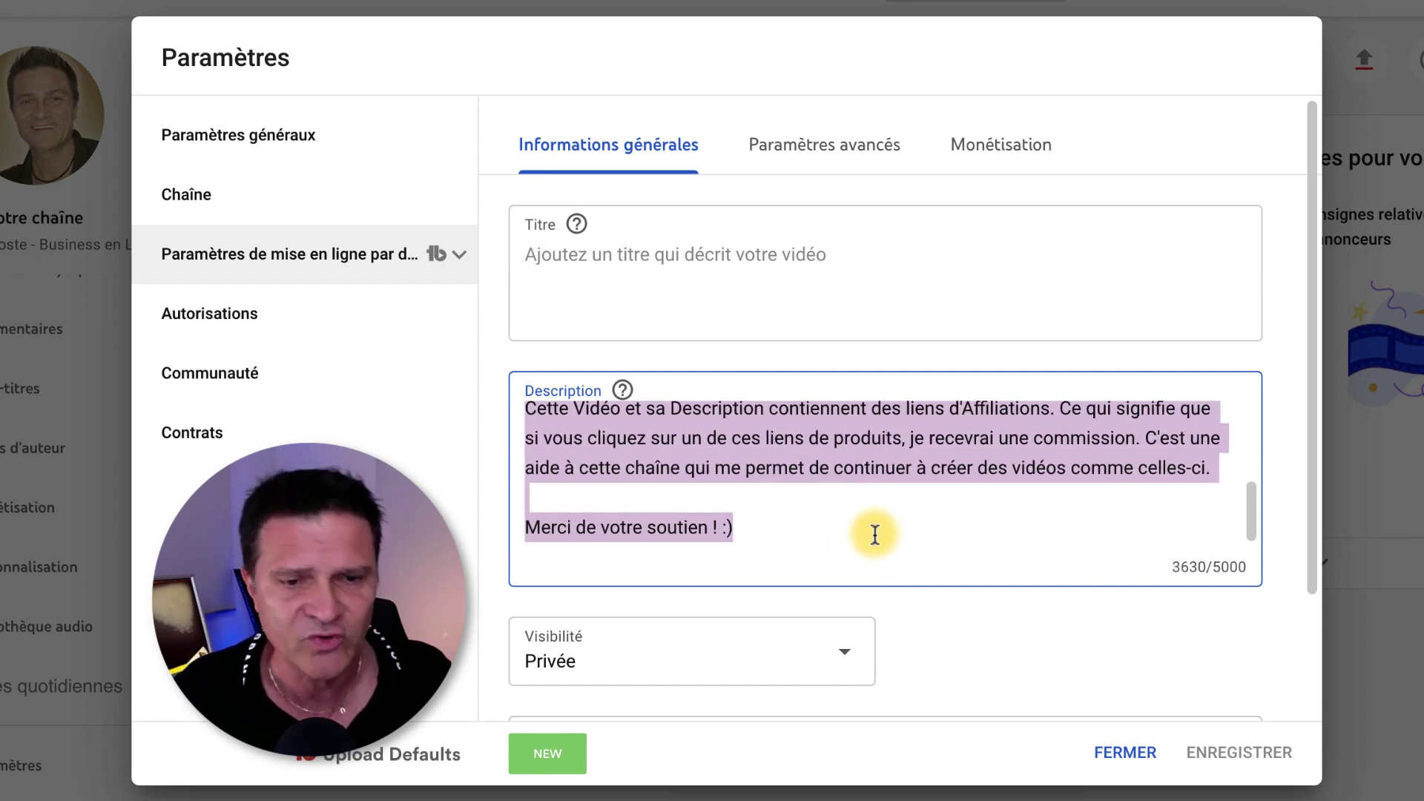
pyautogui.scroll(10, 882, 542)
pyautogui.scroll(8, 876, 534)
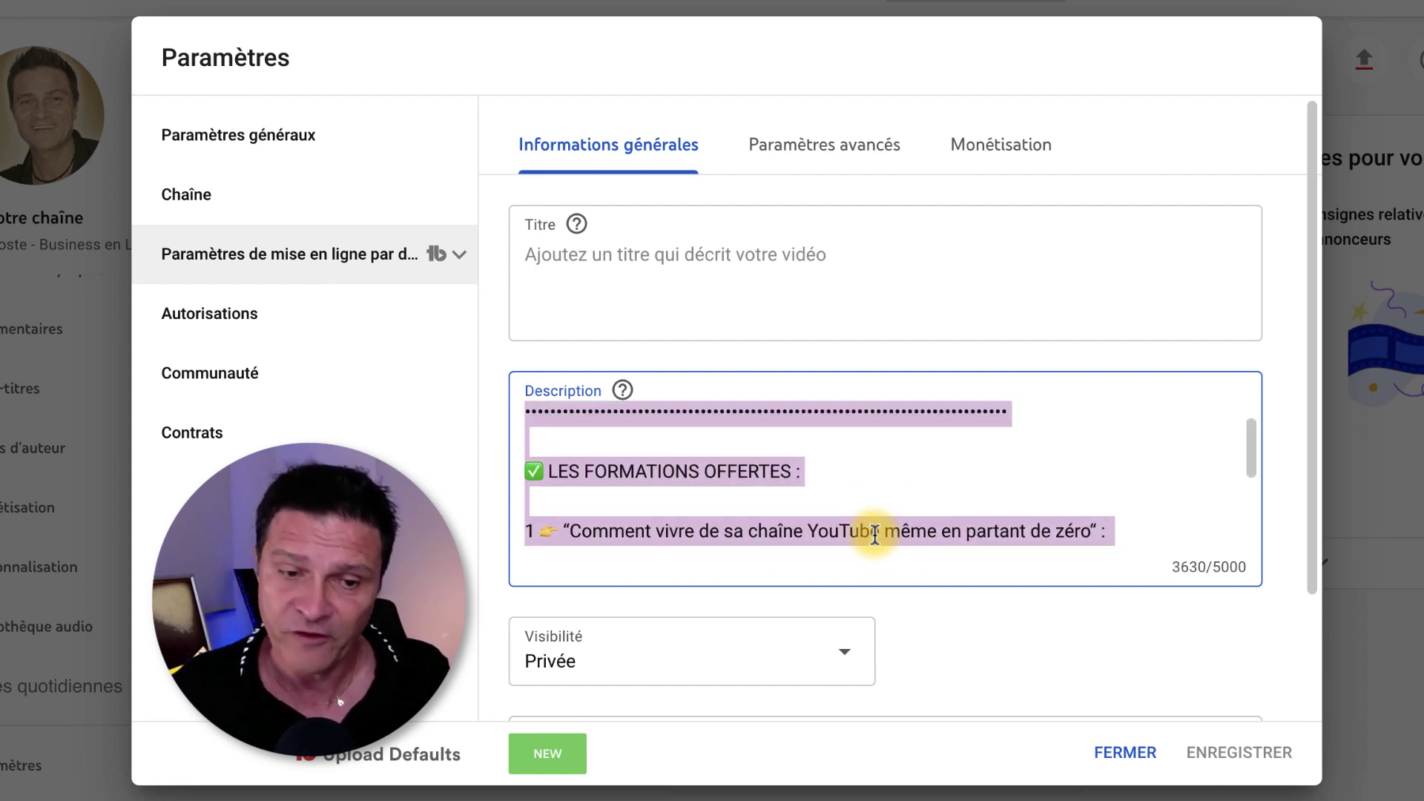
pyautogui.click(875, 534)
pyautogui.scroll(-5, 876, 534)
pyautogui.scroll(3, 875, 534)
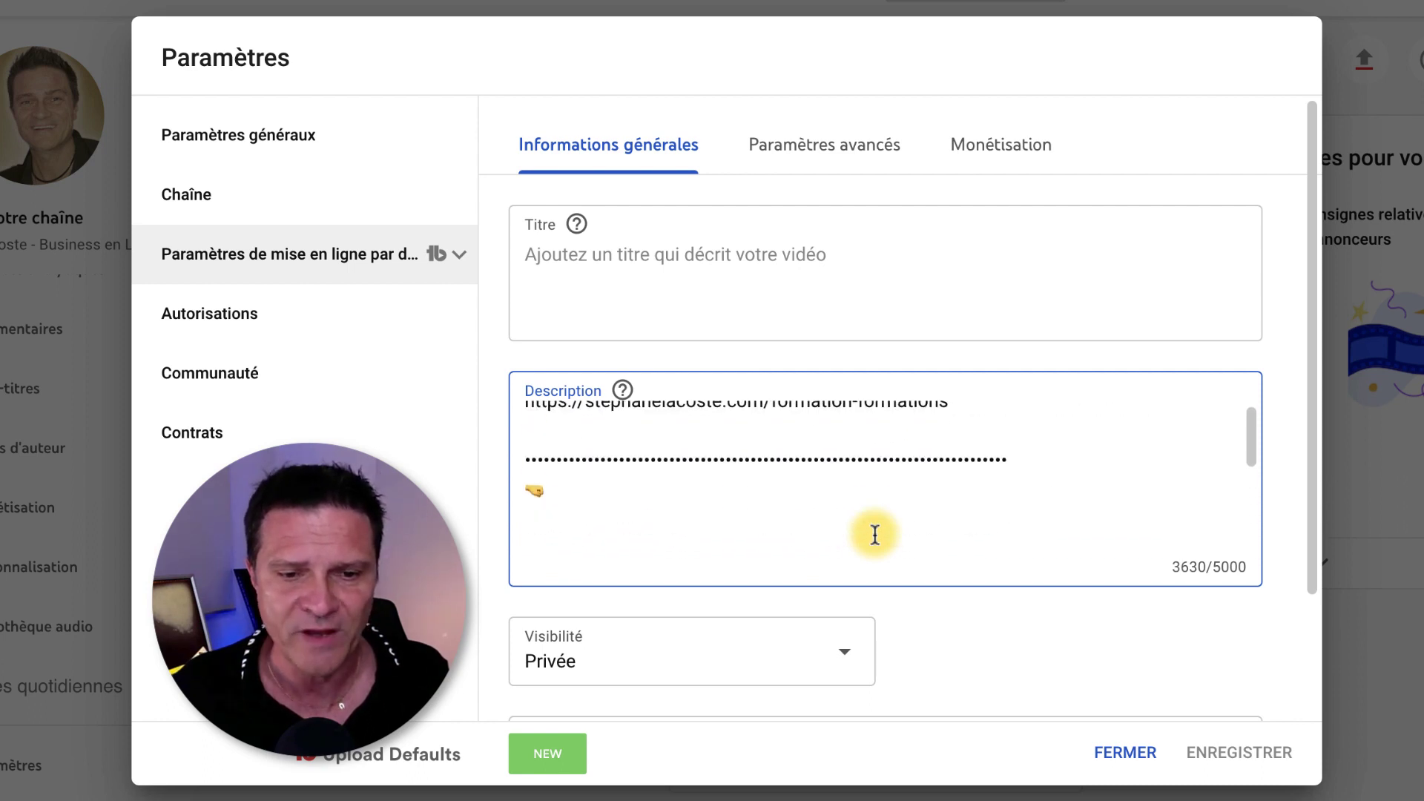
pyautogui.moveTo(994, 460); pyautogui.dragTo(473, 363)
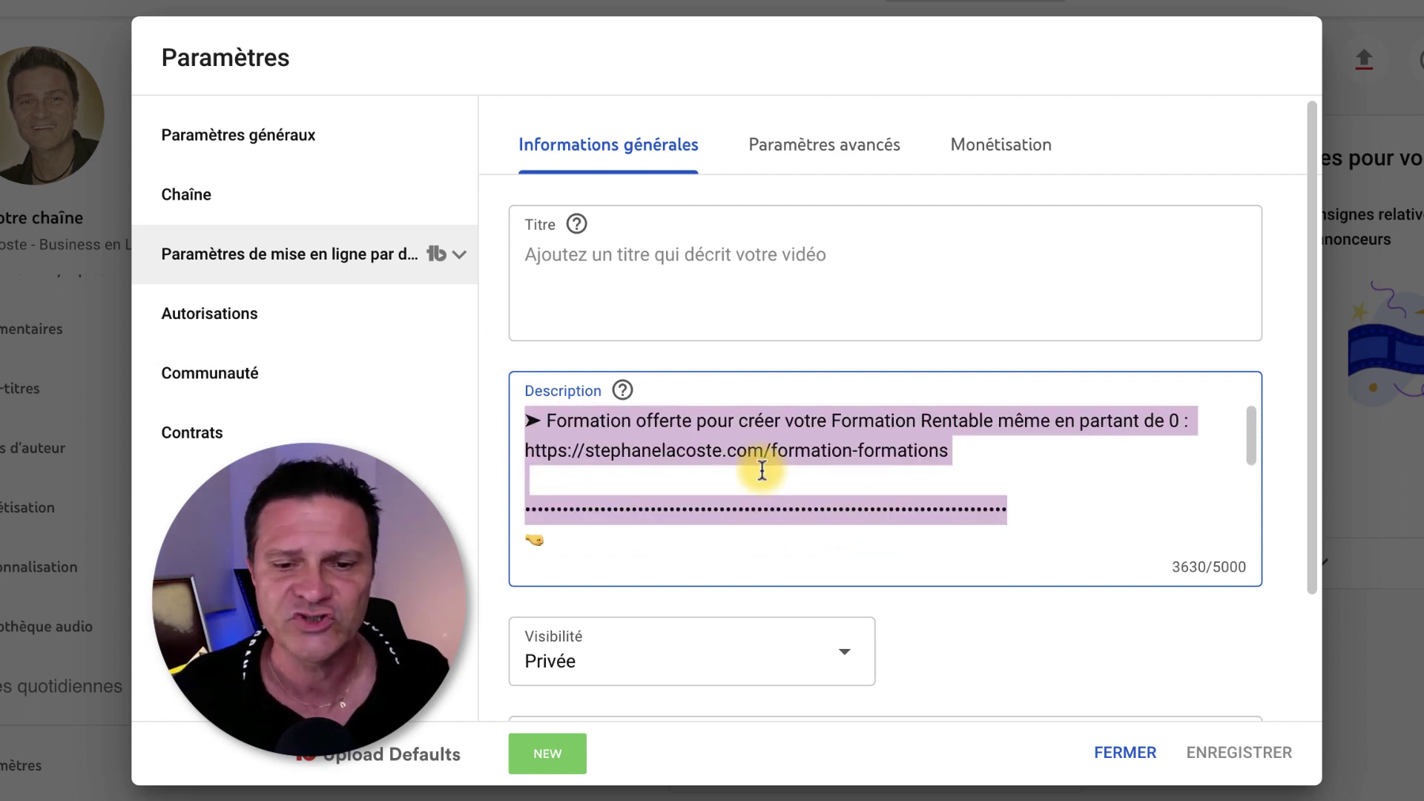
pyautogui.click(861, 451)
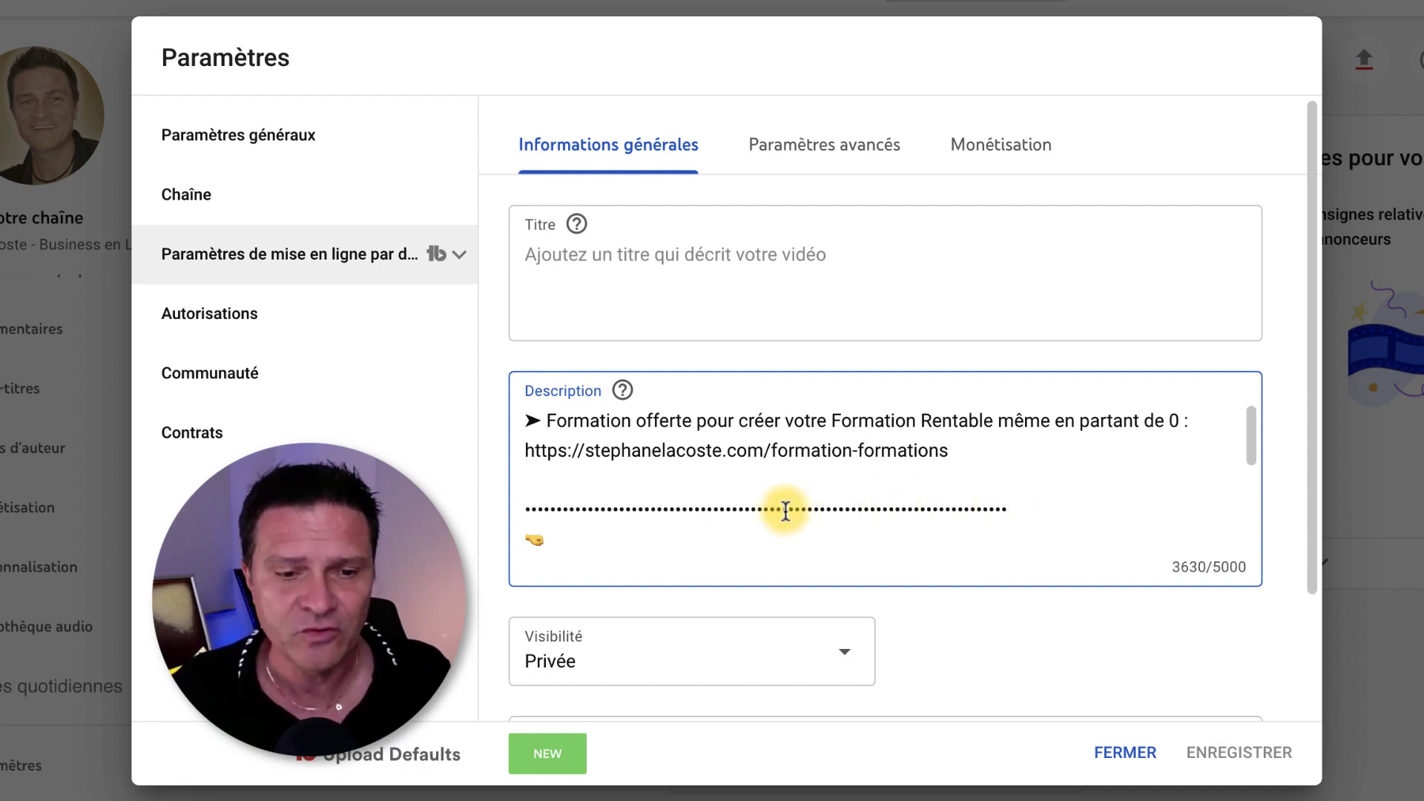
# Step: Add the channel owner's full name as a default tag for uploaded videos
pyautogui.scroll(-1, 1085, 622)
pyautogui.scroll(-1, 1084, 616)
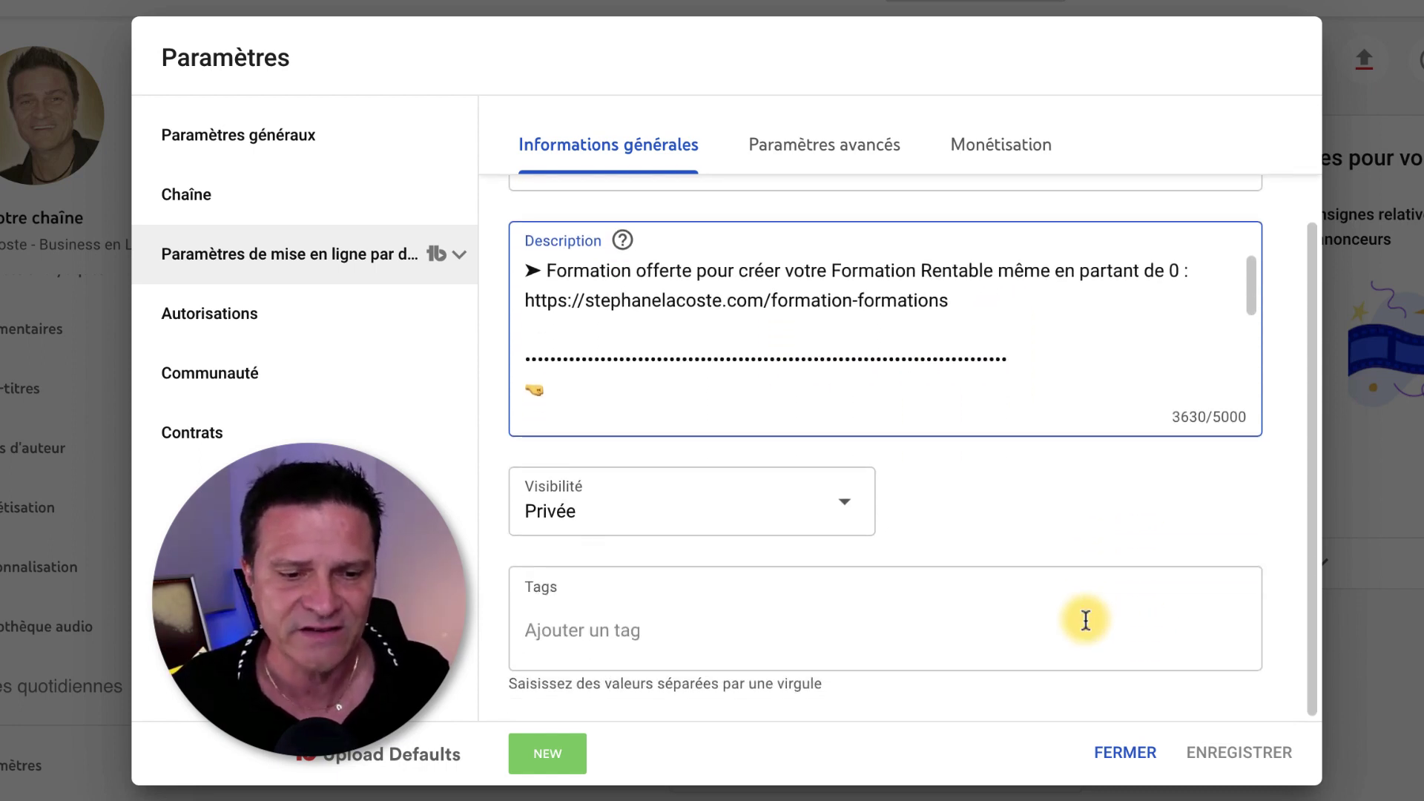
pyautogui.click(527, 634)
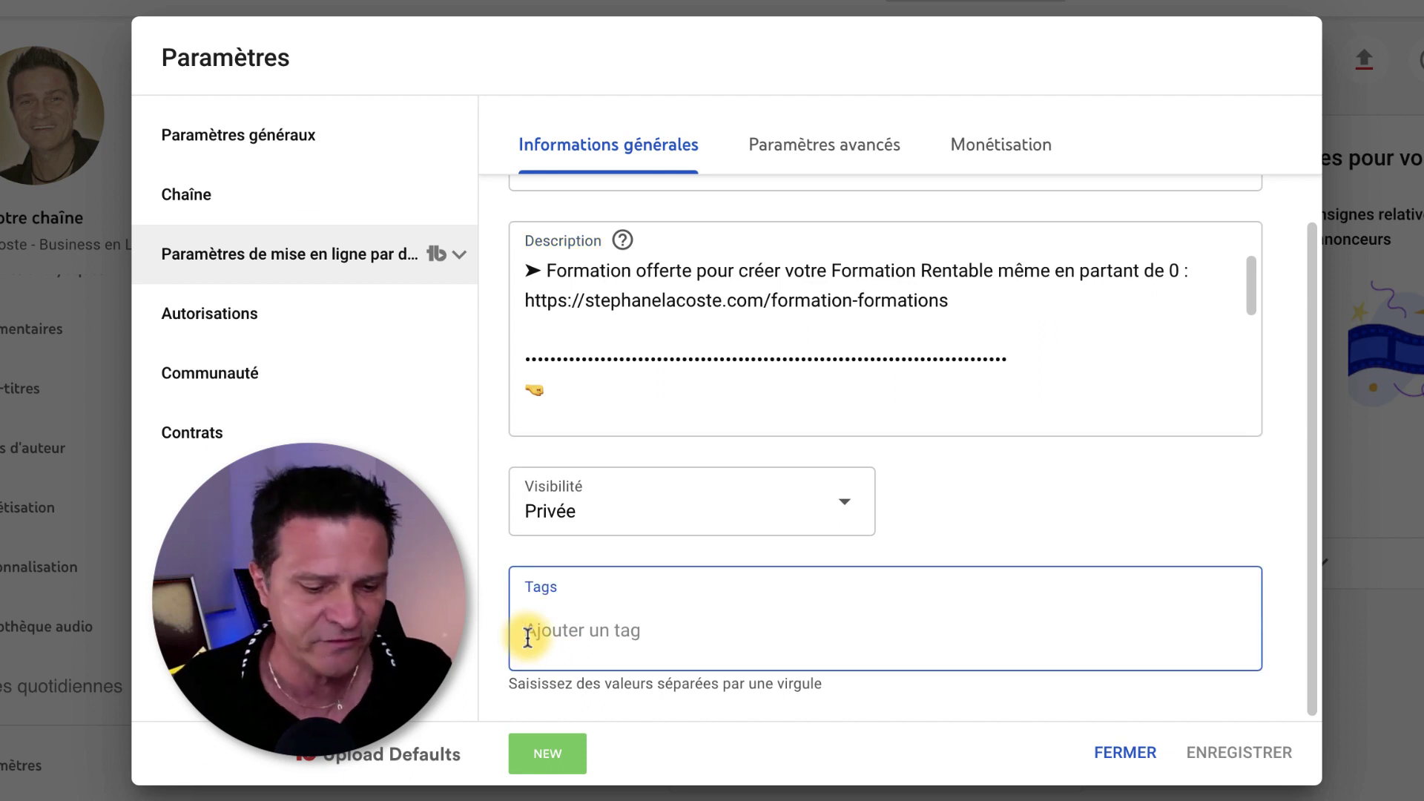
pyautogui.write('stephane lacoste')
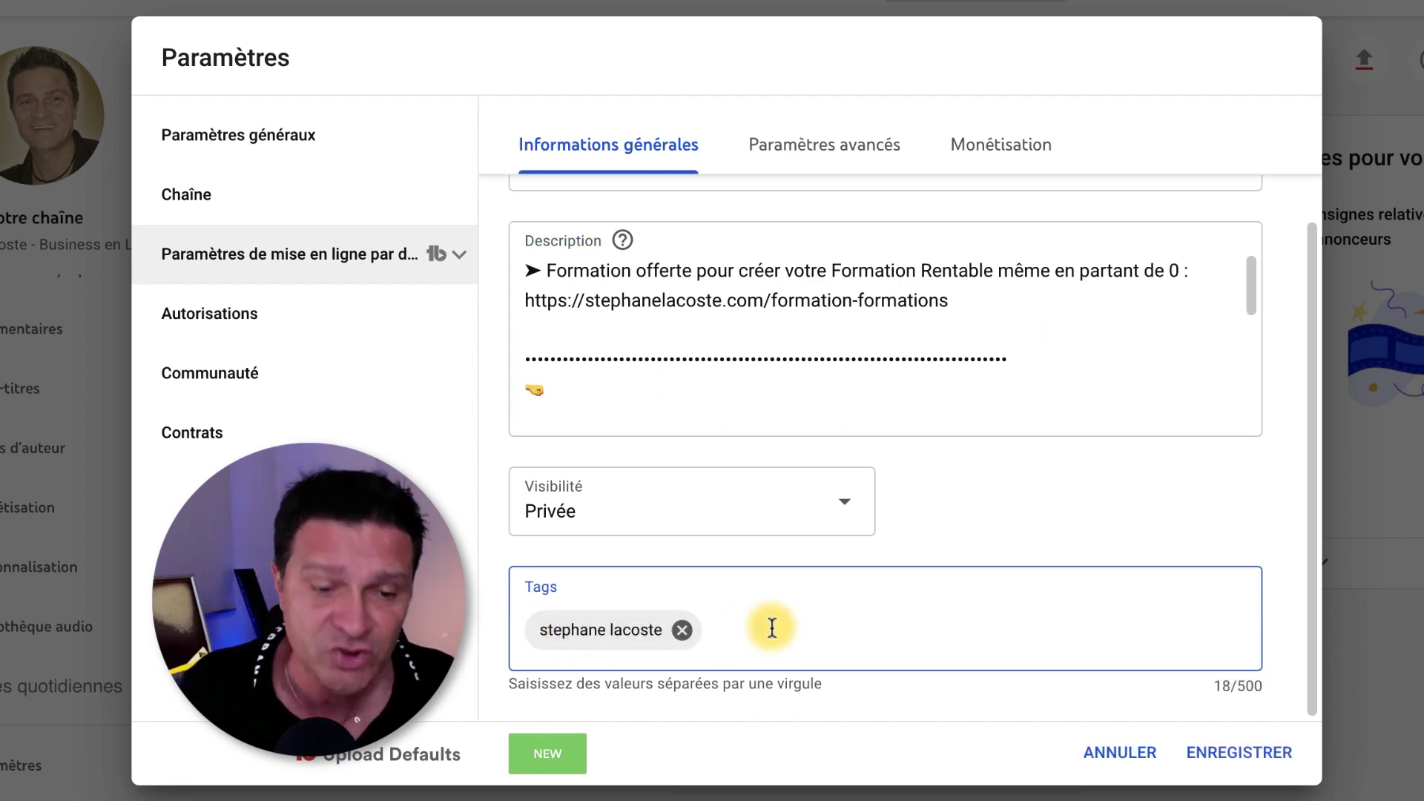
pyautogui.scroll(3, 821, 515)
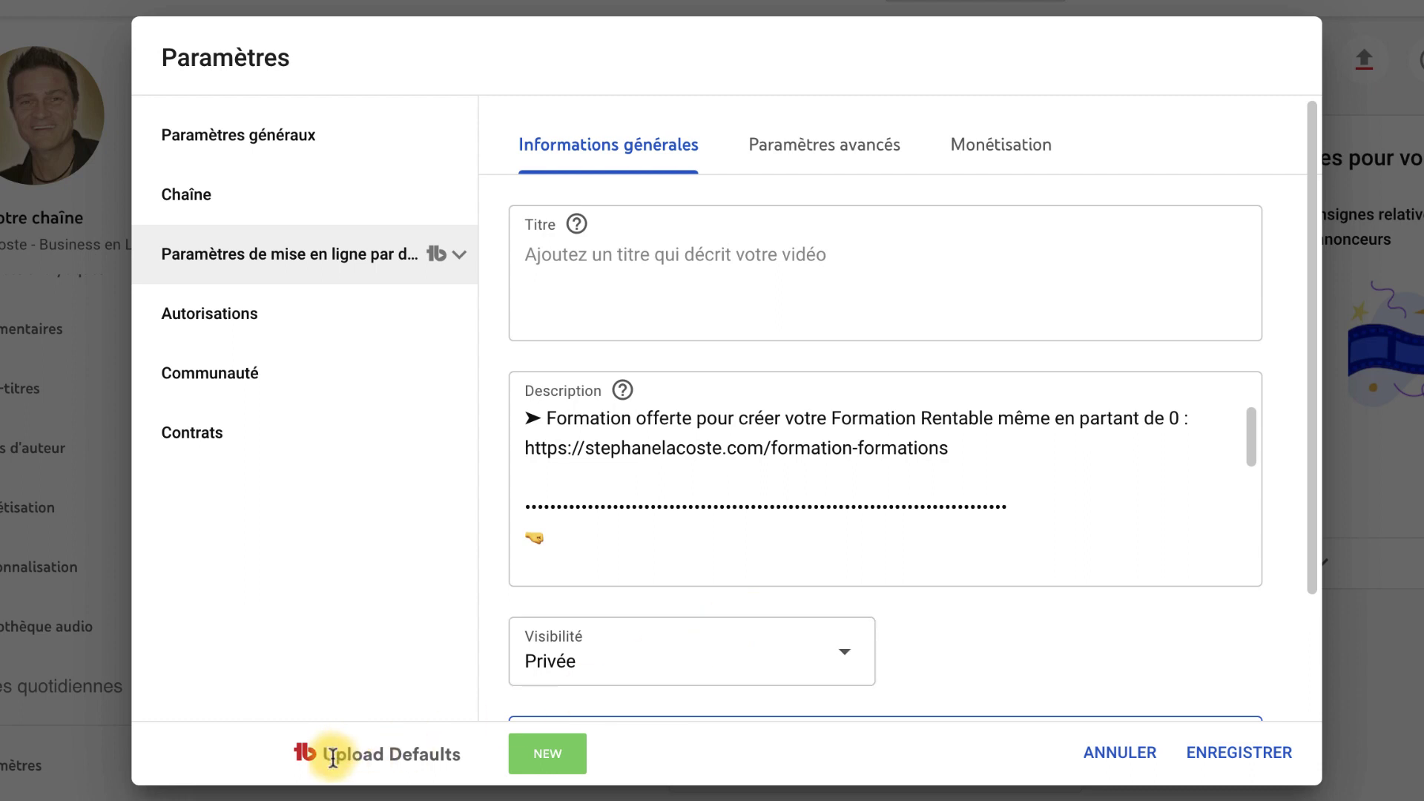
# Step: Look at the TubeBuddy Upload Defaults option, and open the advanced upload default settings
pyautogui.moveTo(325, 758); pyautogui.dragTo(453, 760)
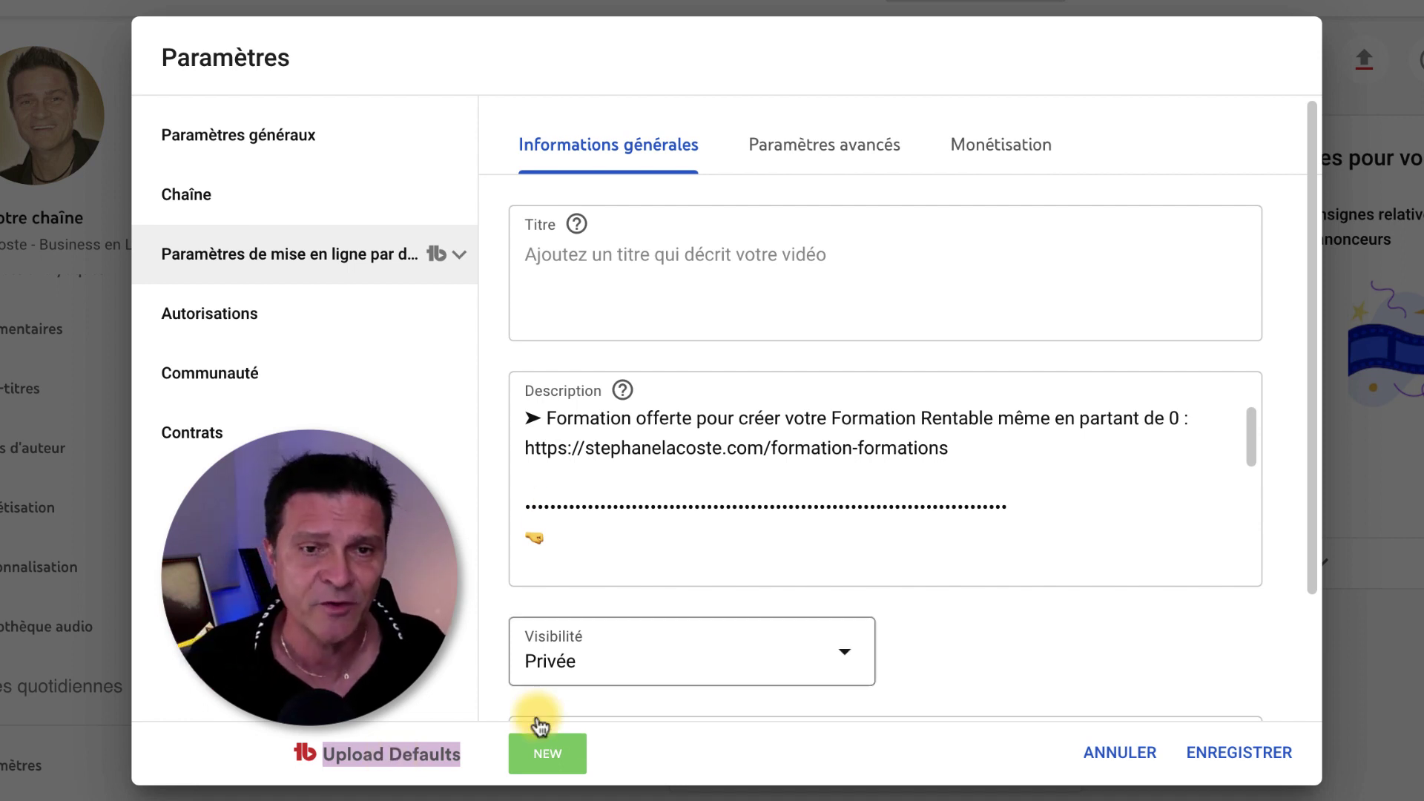
pyautogui.click(998, 652)
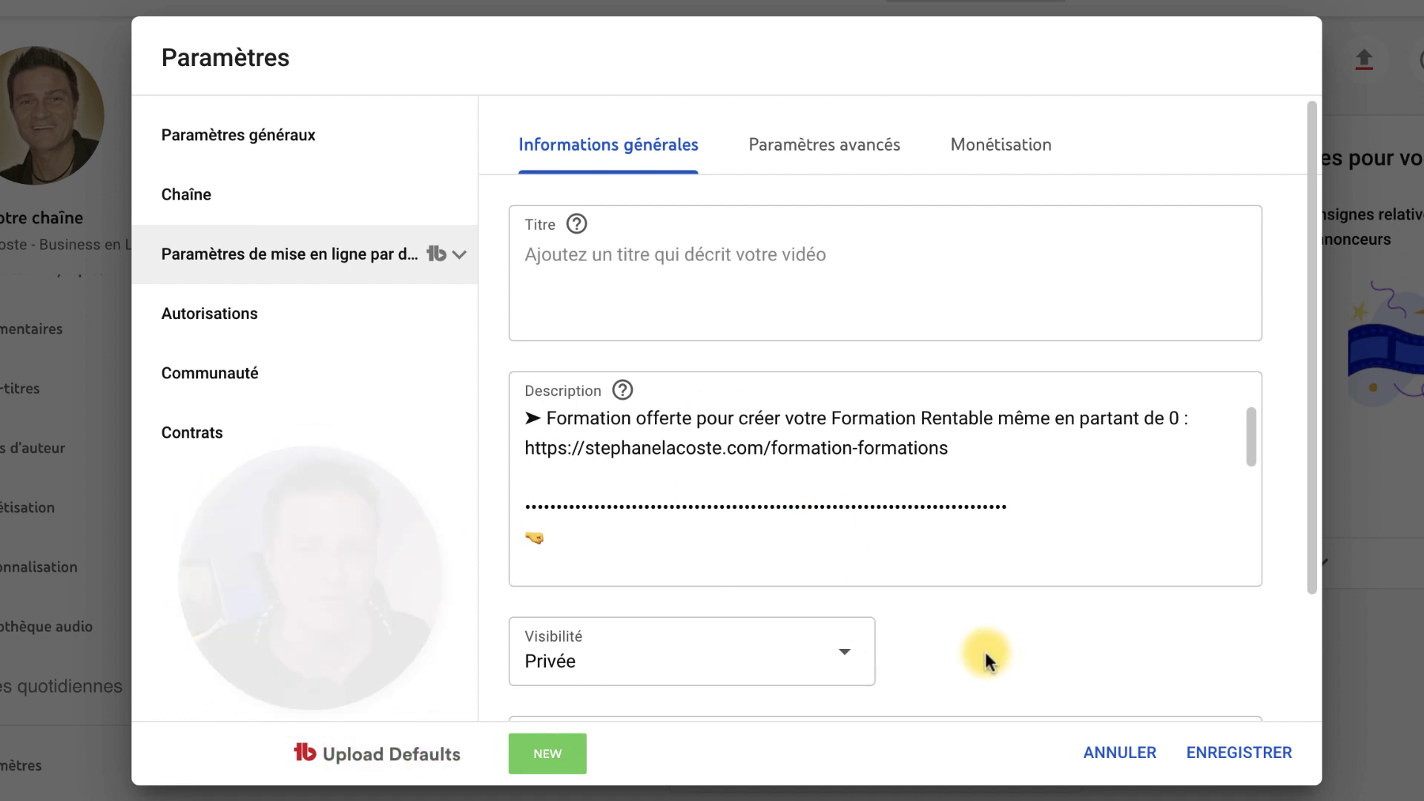
pyautogui.click(782, 147)
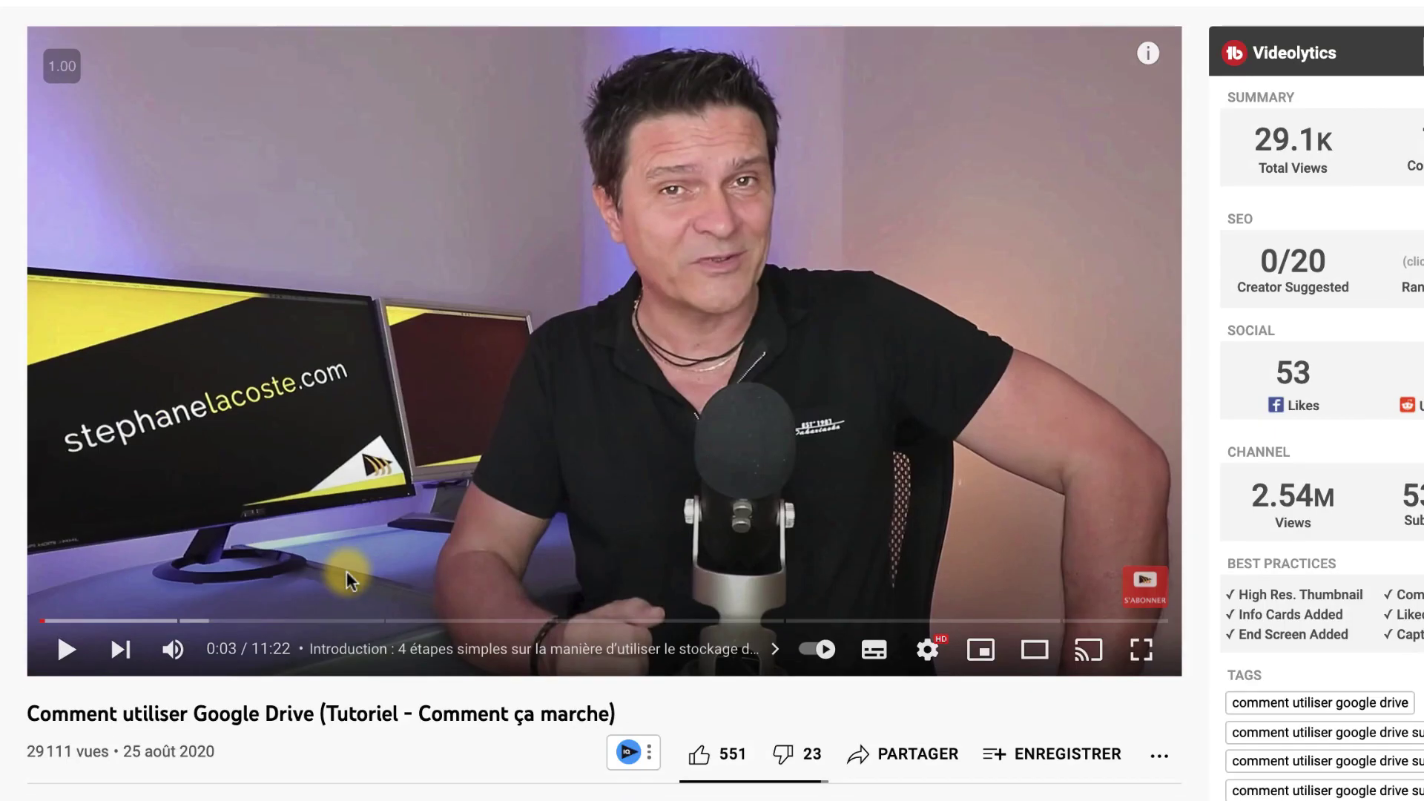
# Step: Examine the timestamped chapters in the Google Drive tutorial's description and in the Google results for "comment google drive fonctionne"
pyautogui.scroll(-8, 345, 572)
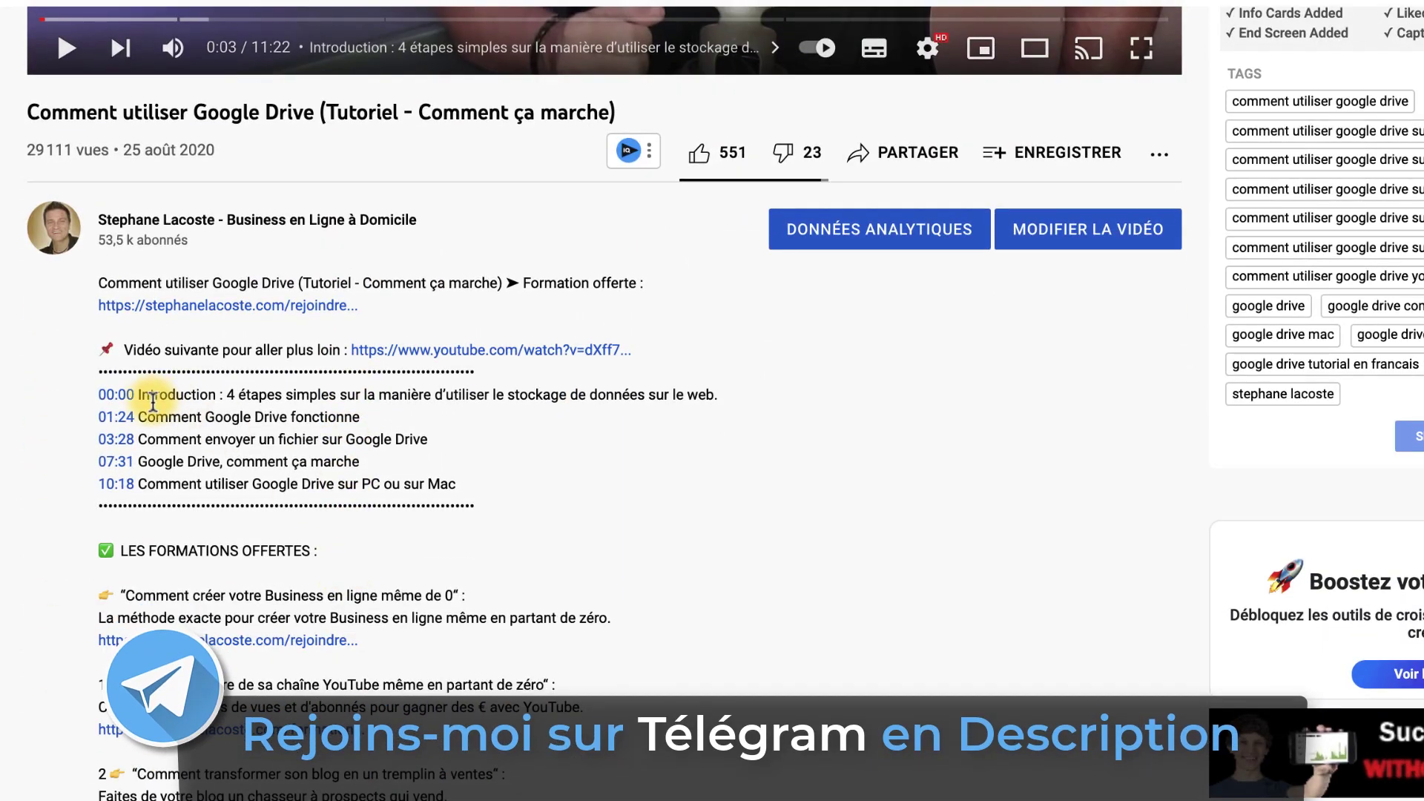
pyautogui.moveTo(110, 393); pyautogui.dragTo(403, 497)
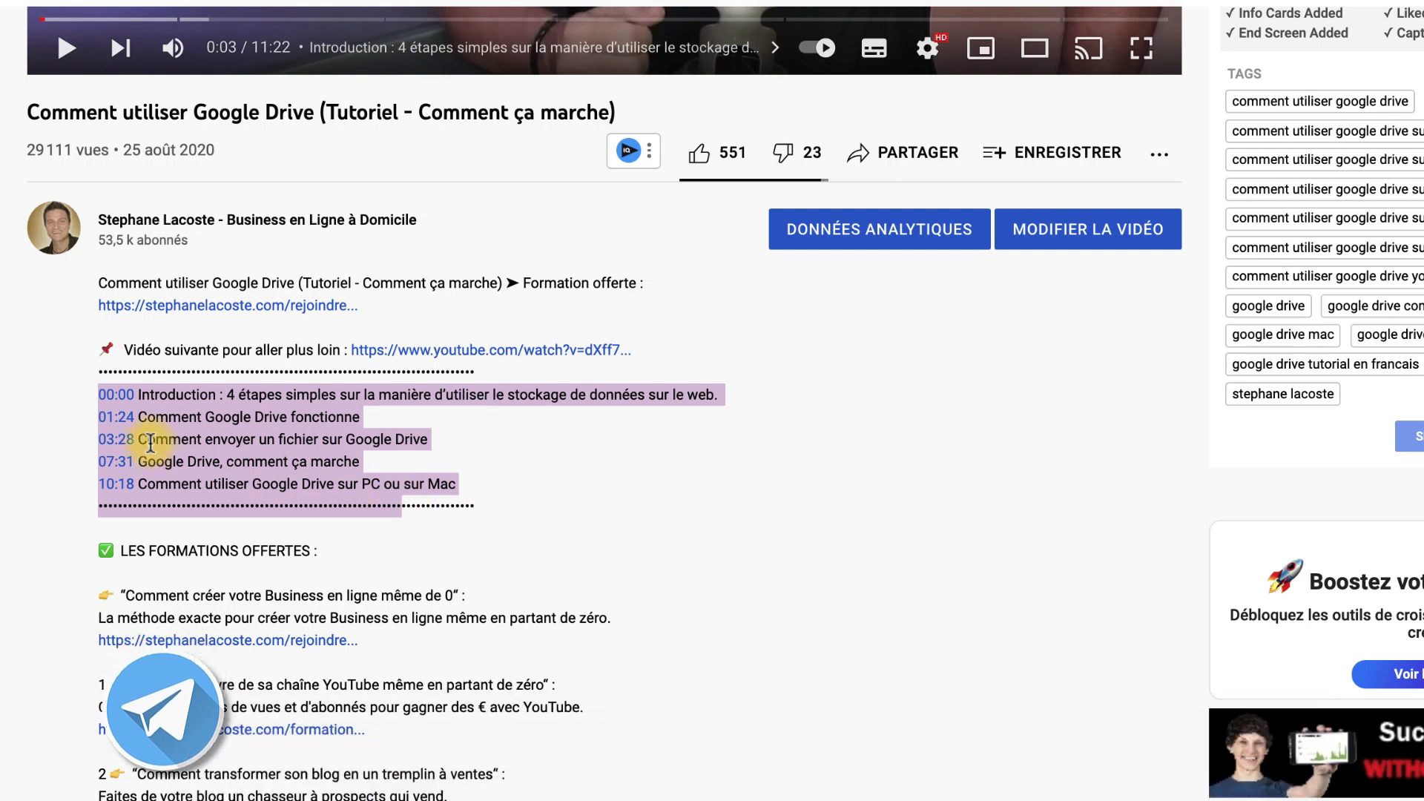
pyautogui.click(237, 454)
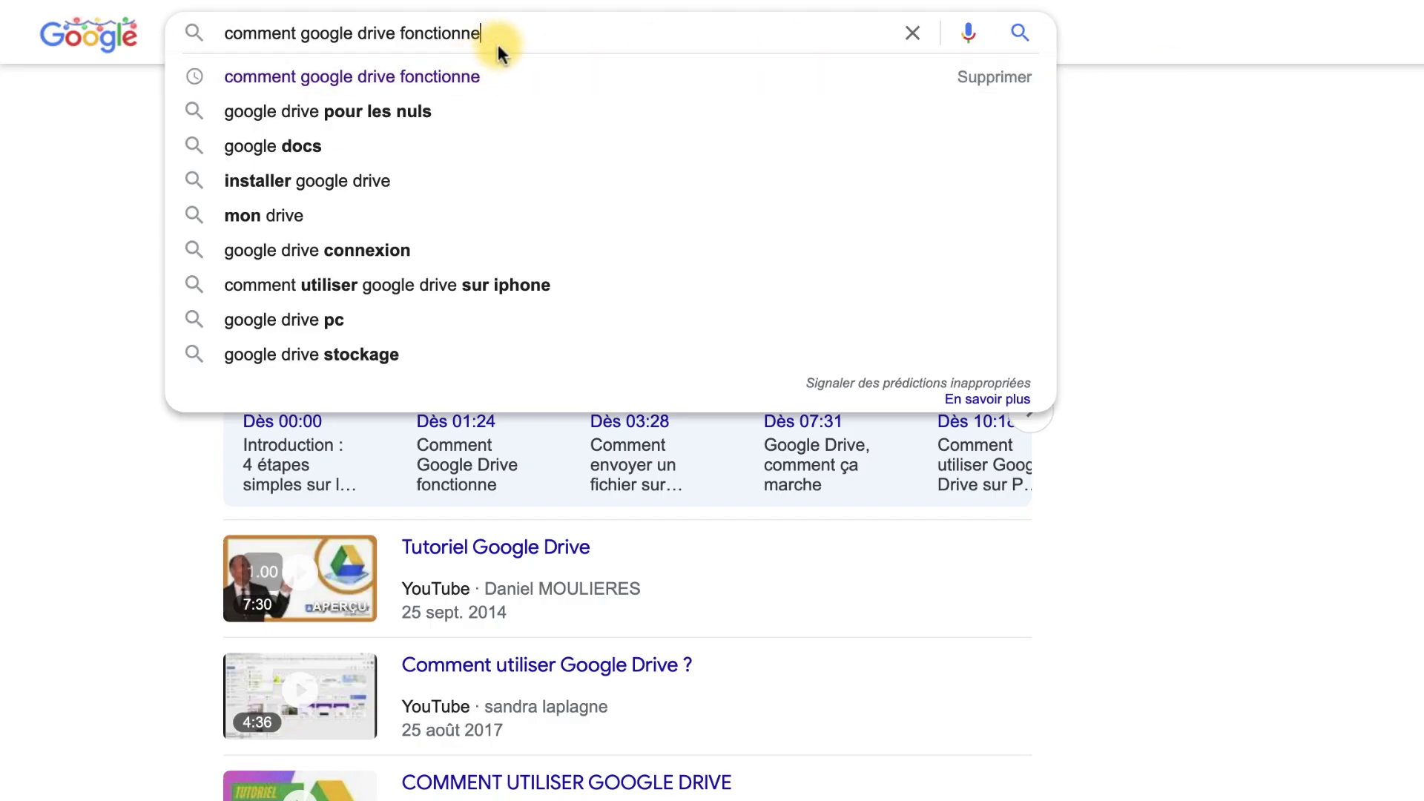
pyautogui.click(1223, 207)
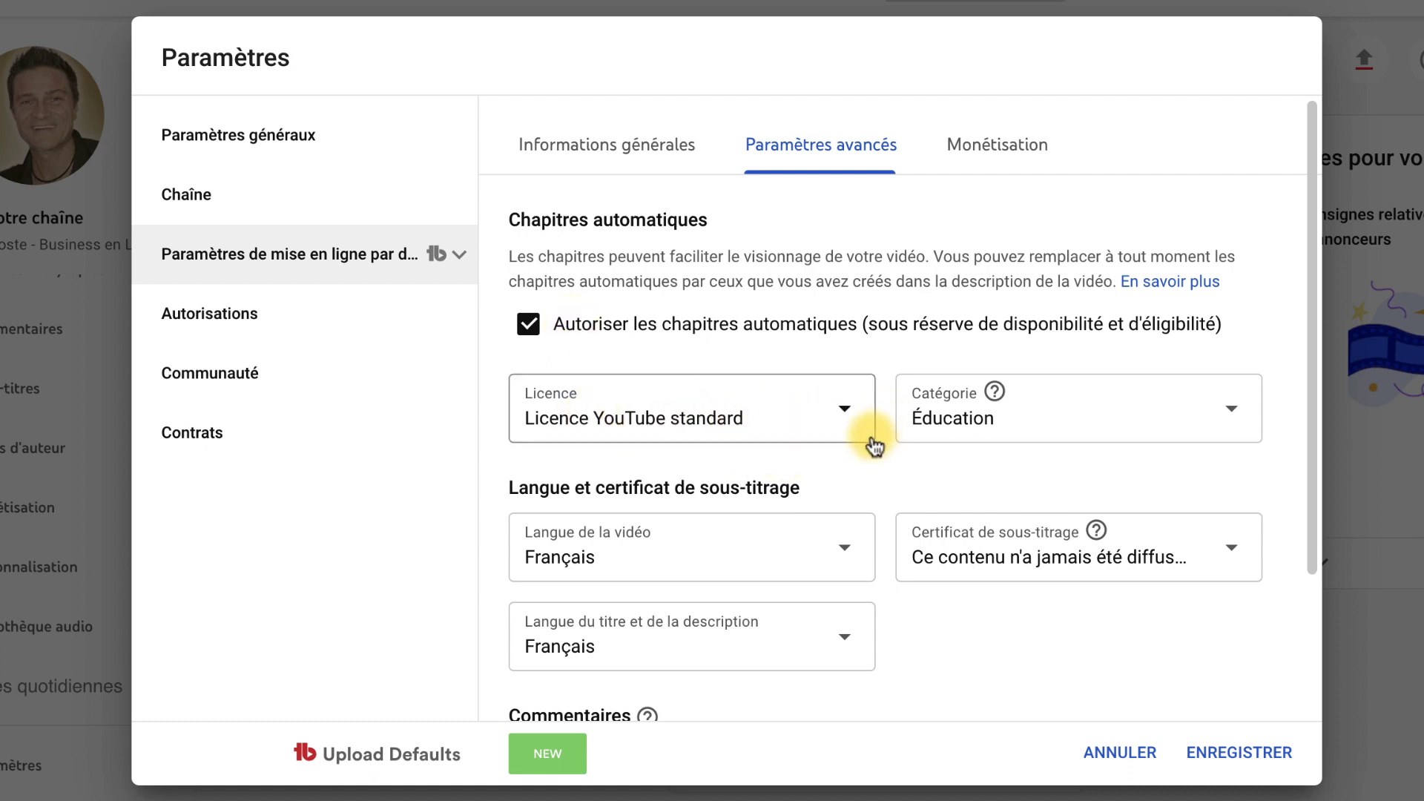
# Step: Look through the default video categories, and choose "Vérifier les commentaires potentiellement inappropriés avant leur publication" as the default comment visibility
pyautogui.click(1235, 412)
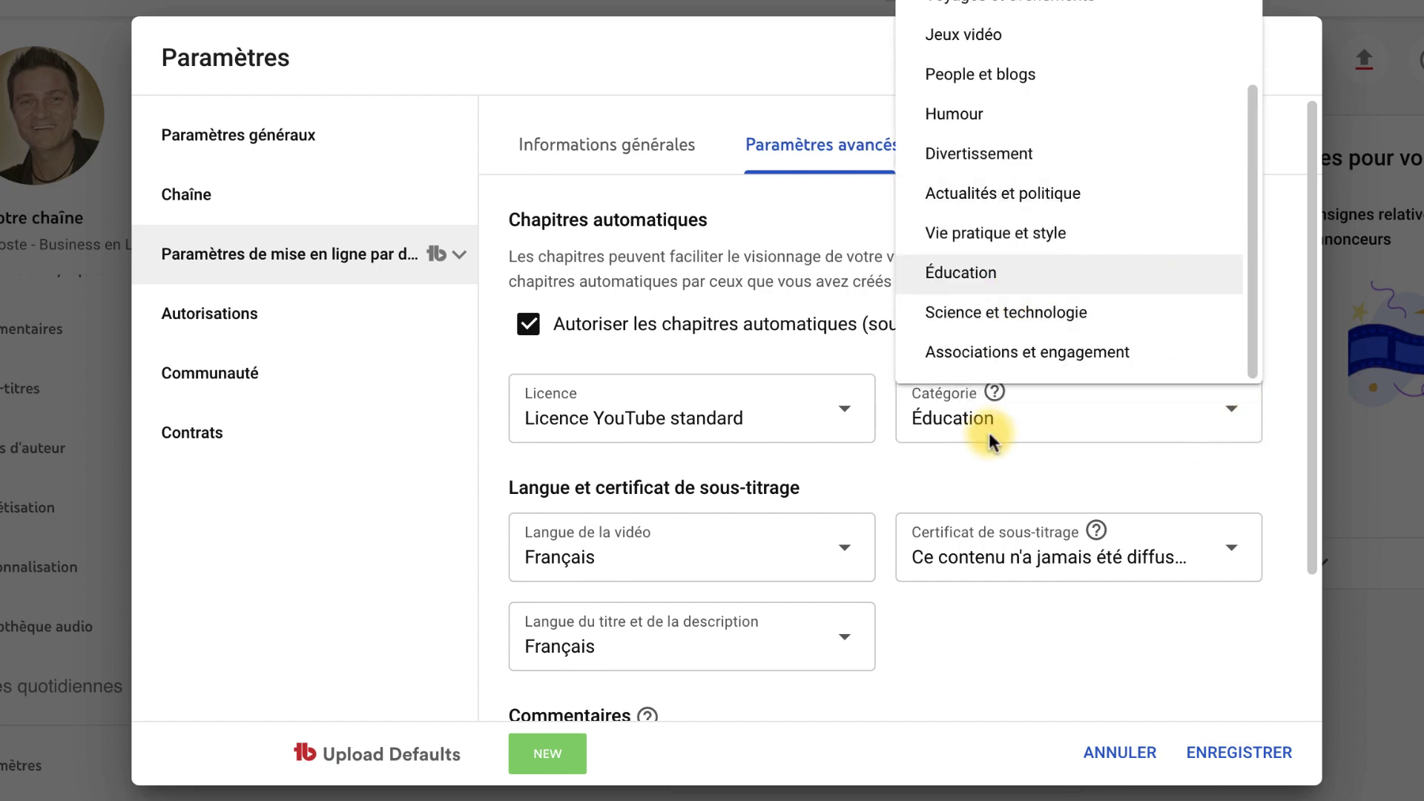
pyautogui.click(881, 472)
pyautogui.scroll(-3, 880, 473)
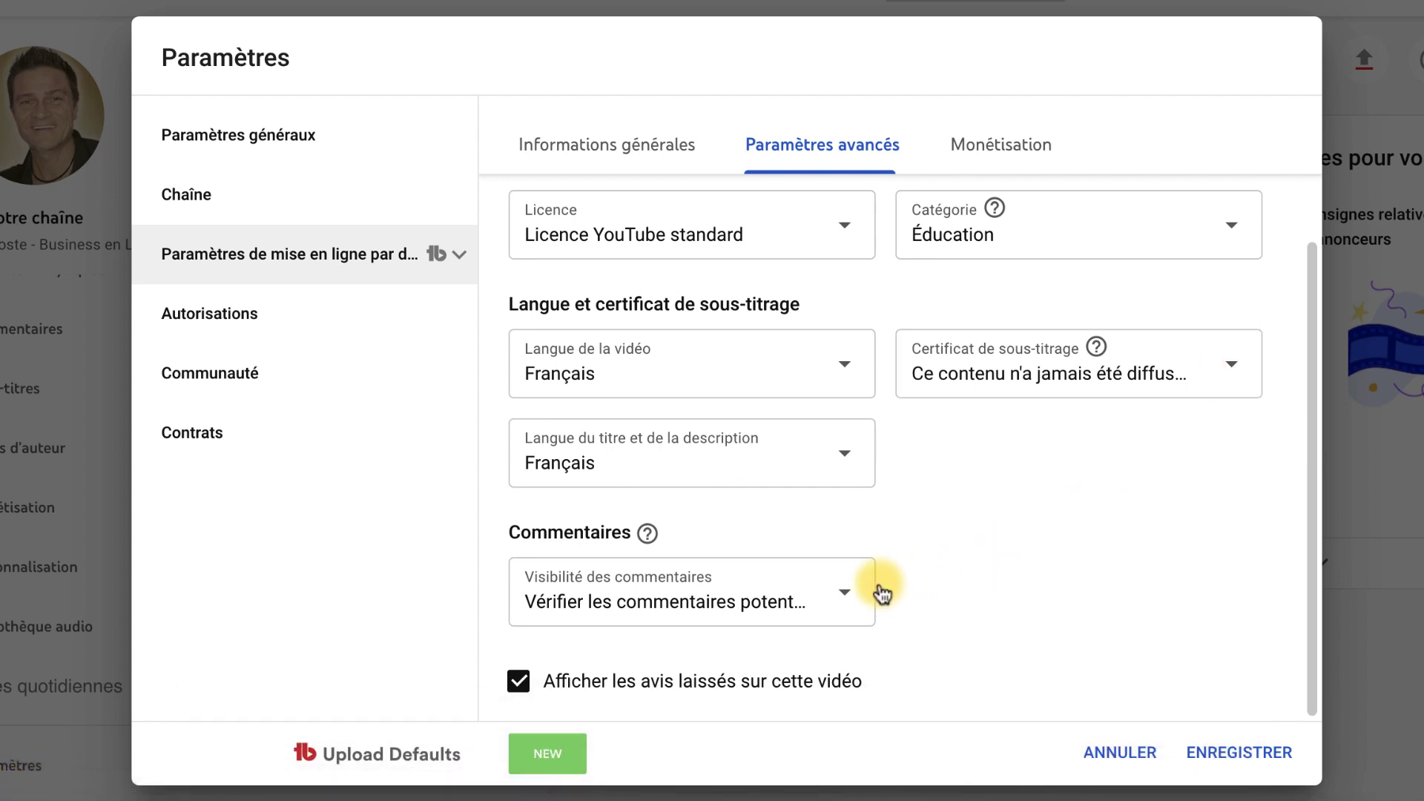
pyautogui.click(839, 592)
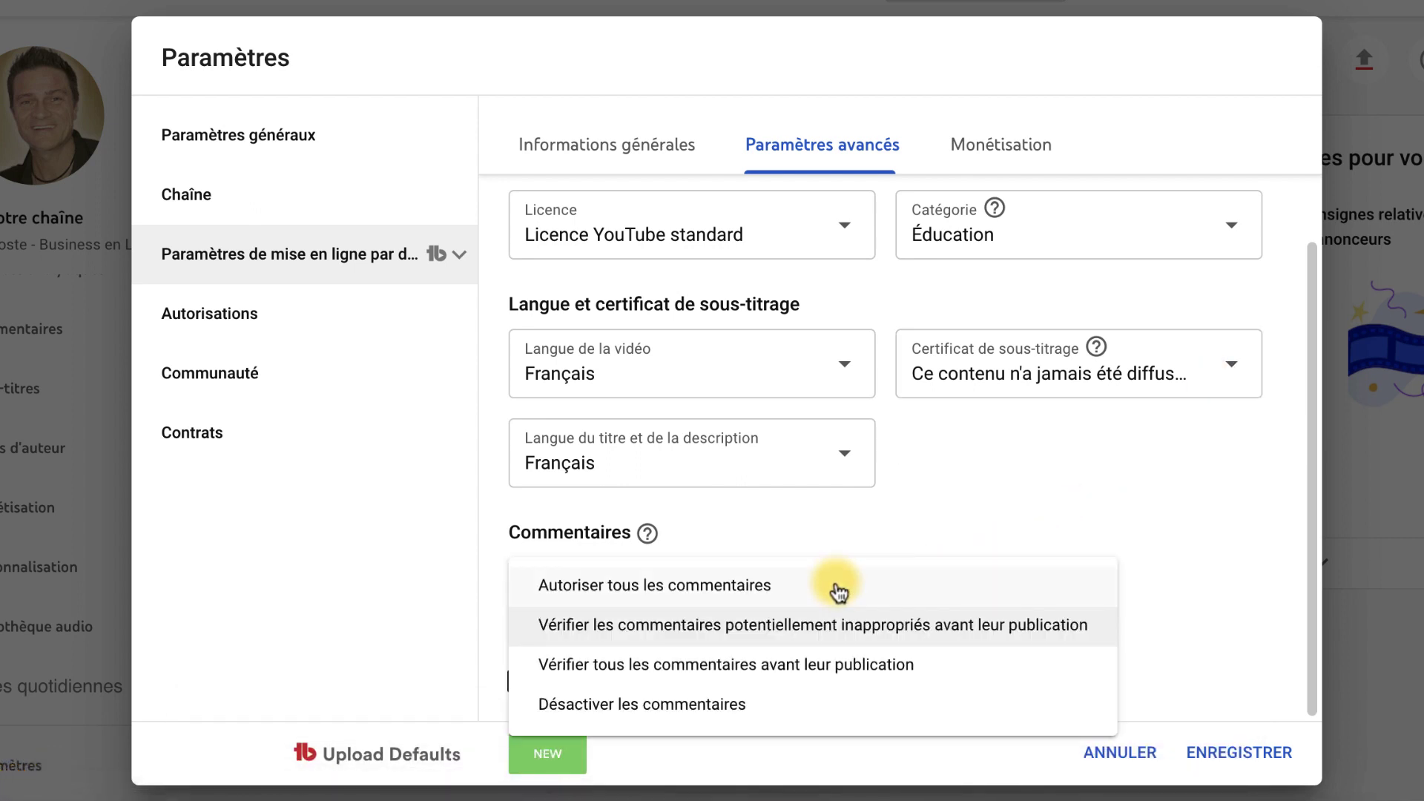
pyautogui.click(895, 636)
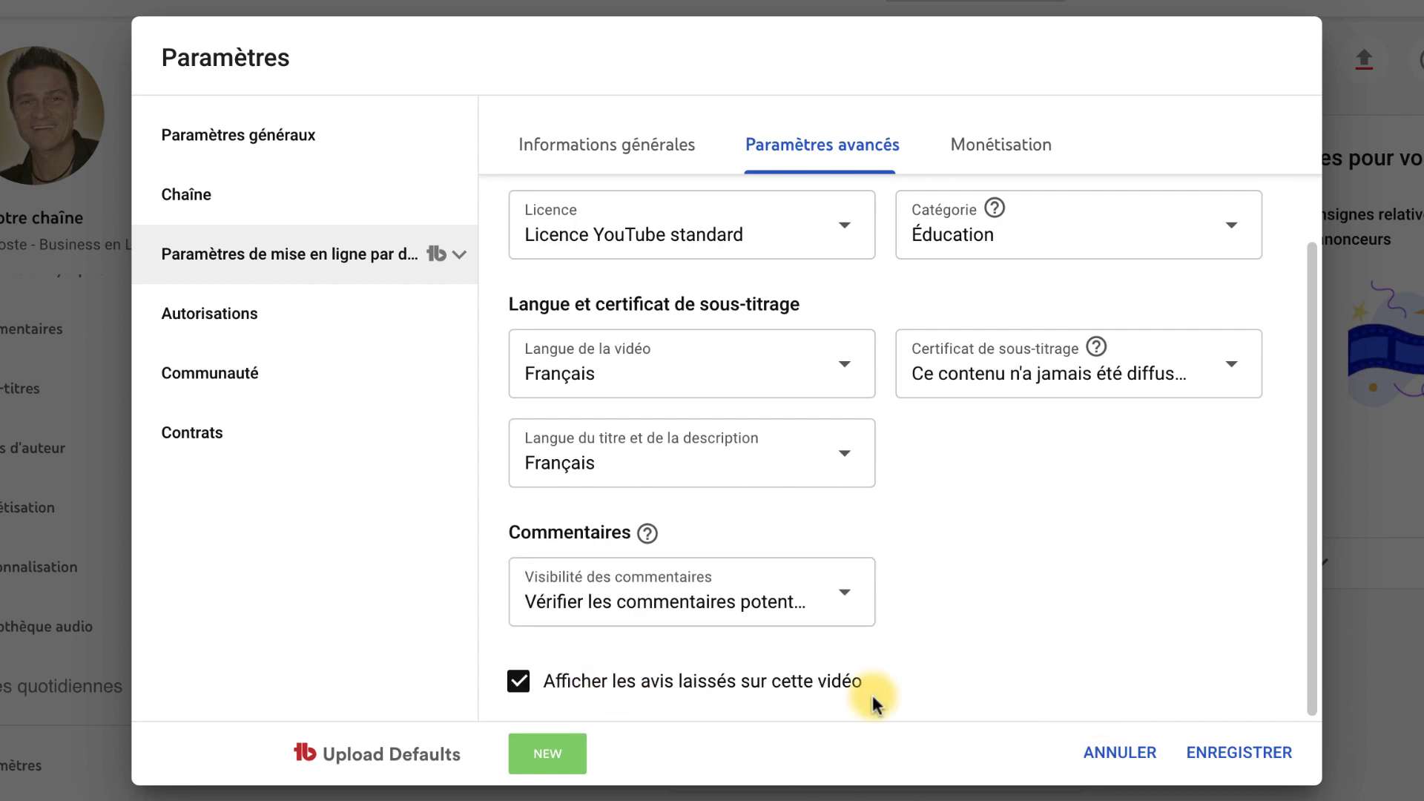
# Step: Examine the default ad types and mid-roll placement for uploaded videos, and open the channel's permissions settings
pyautogui.click(988, 150)
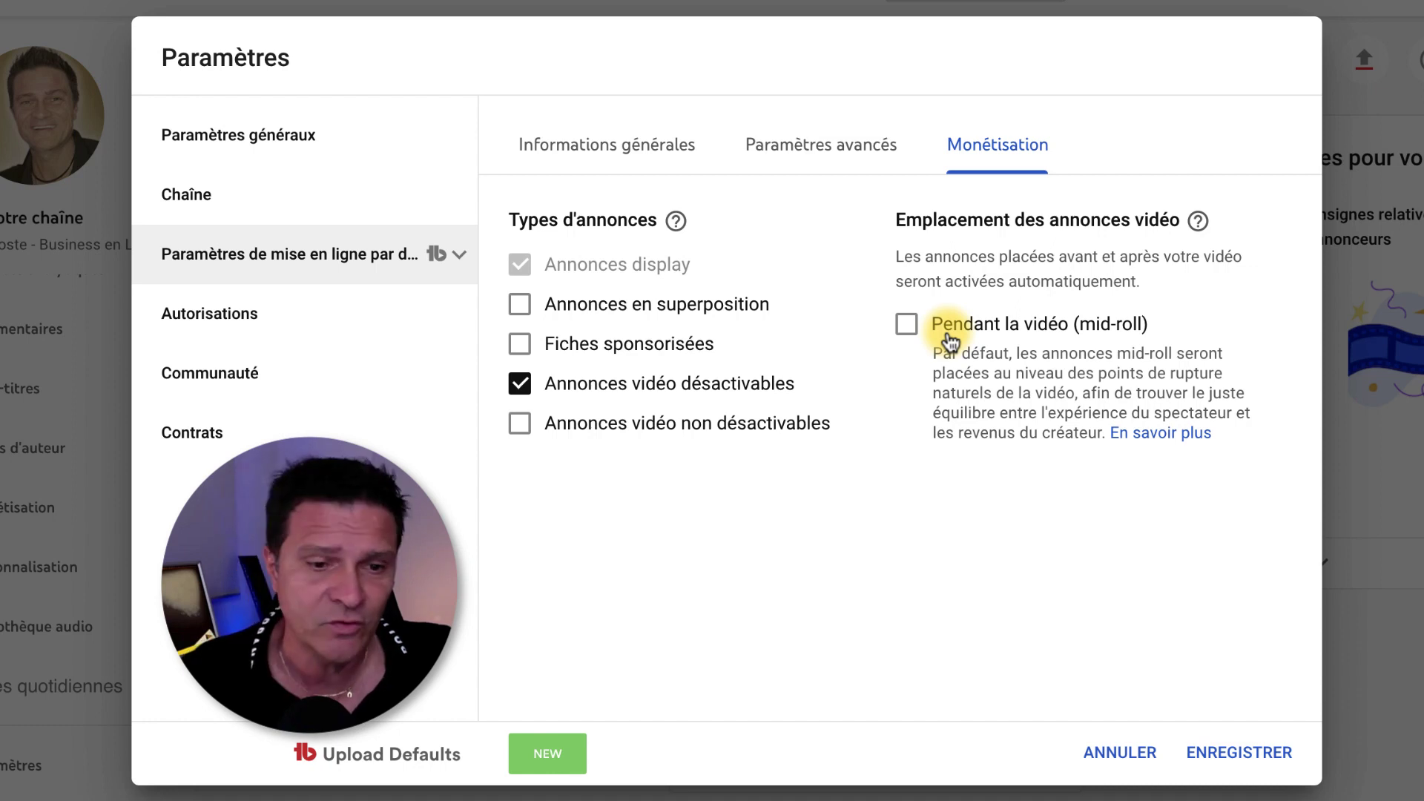
pyautogui.click(270, 319)
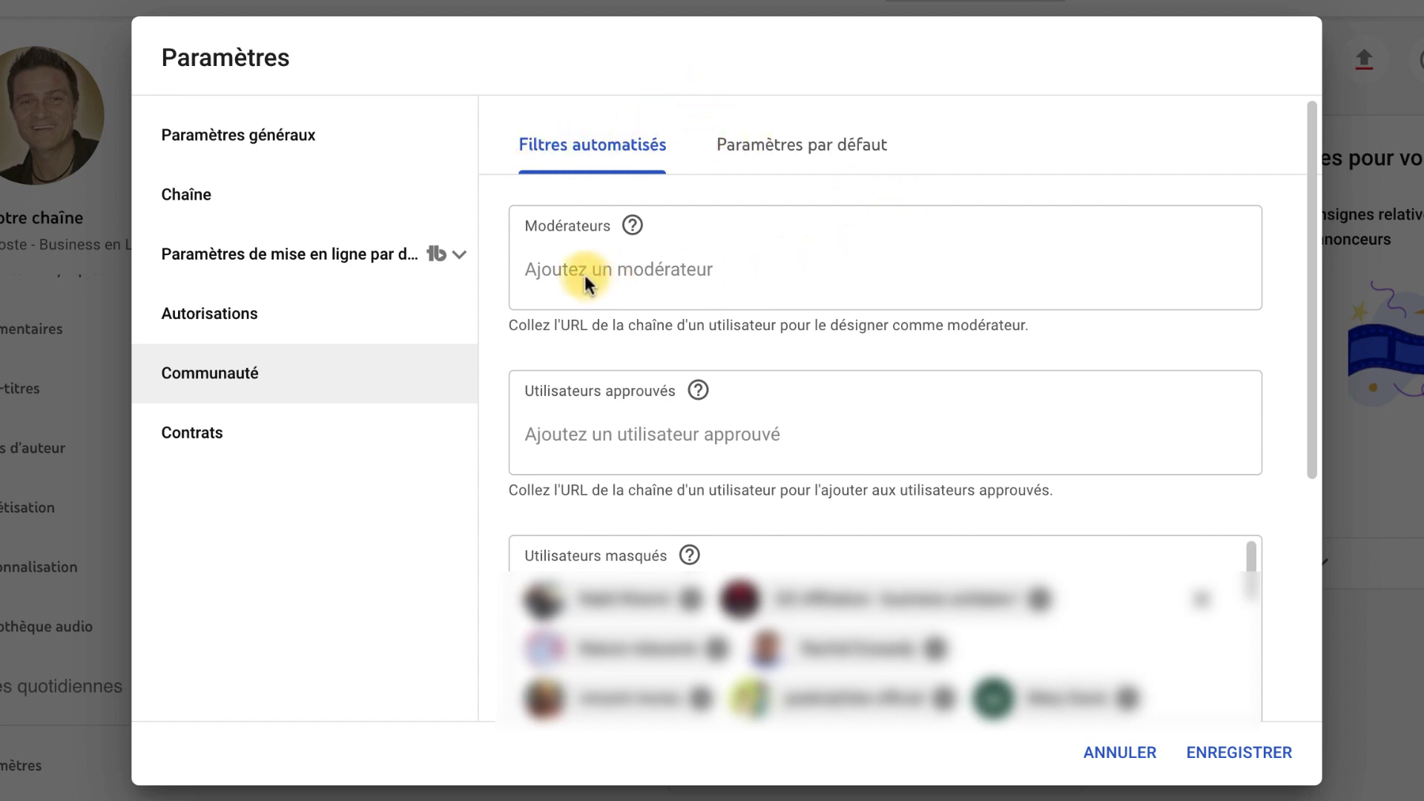
# Step: Examine the community's automated filters, from the moderators, approved users and hidden users to the blocked words and link blocking
pyautogui.click(553, 267)
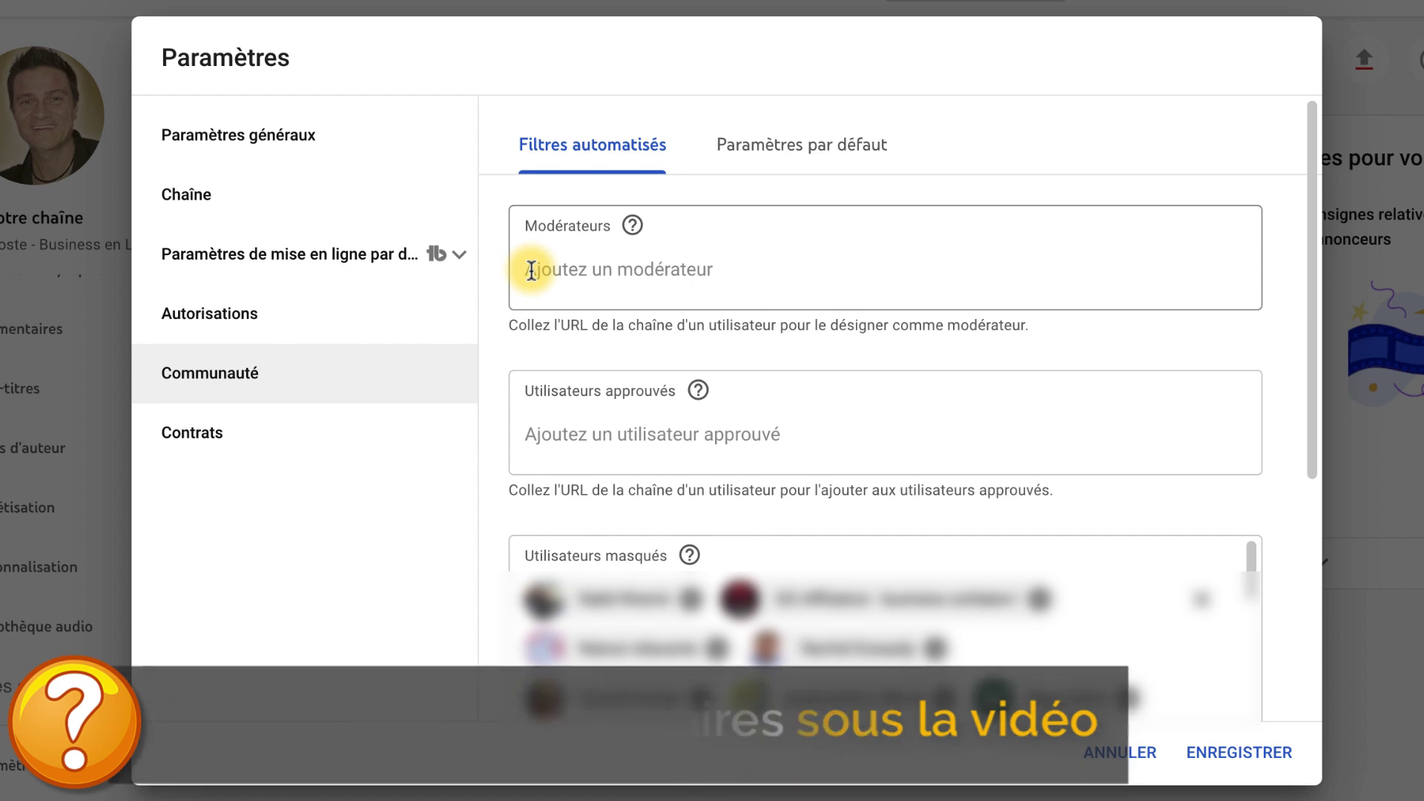
pyautogui.click(594, 418)
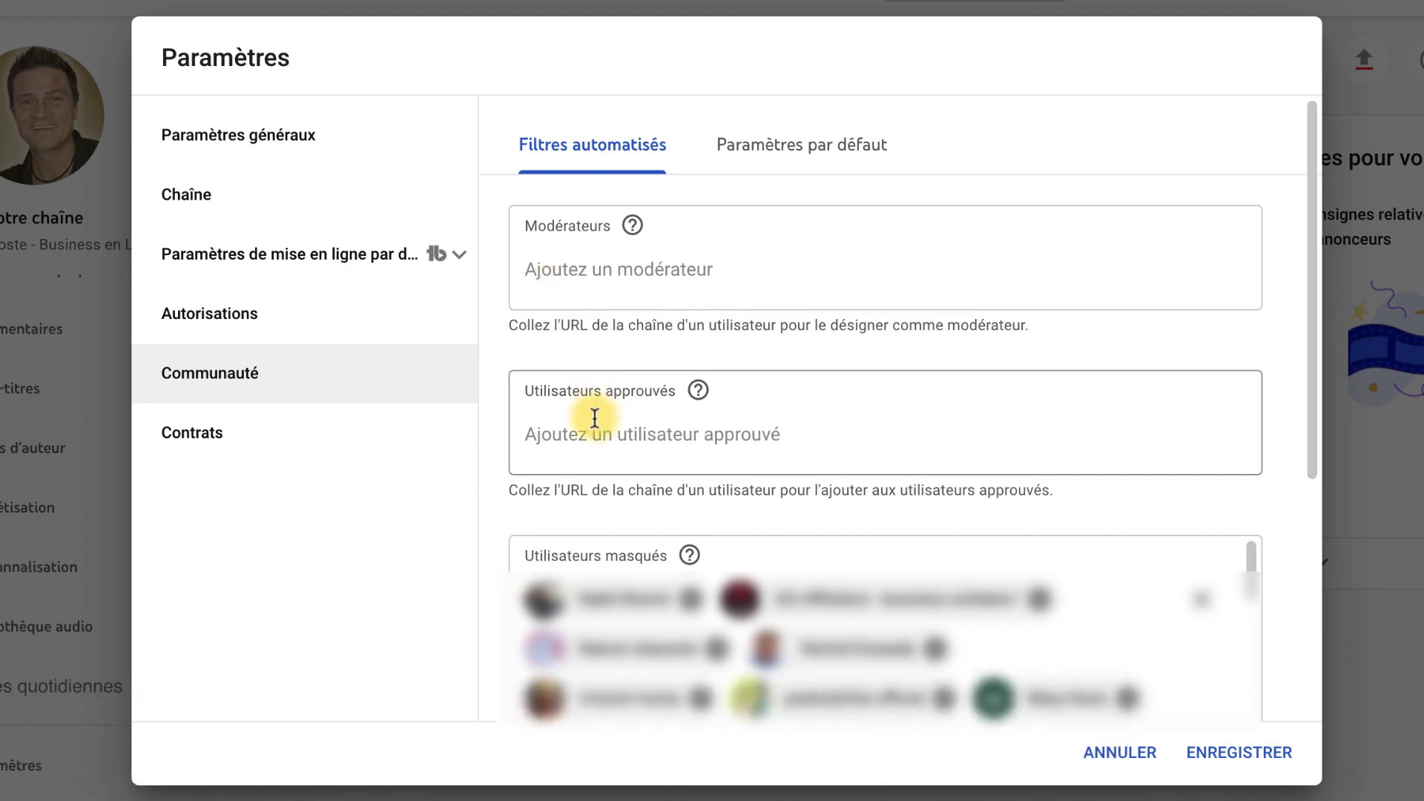
pyautogui.moveTo(524, 391); pyautogui.dragTo(676, 396)
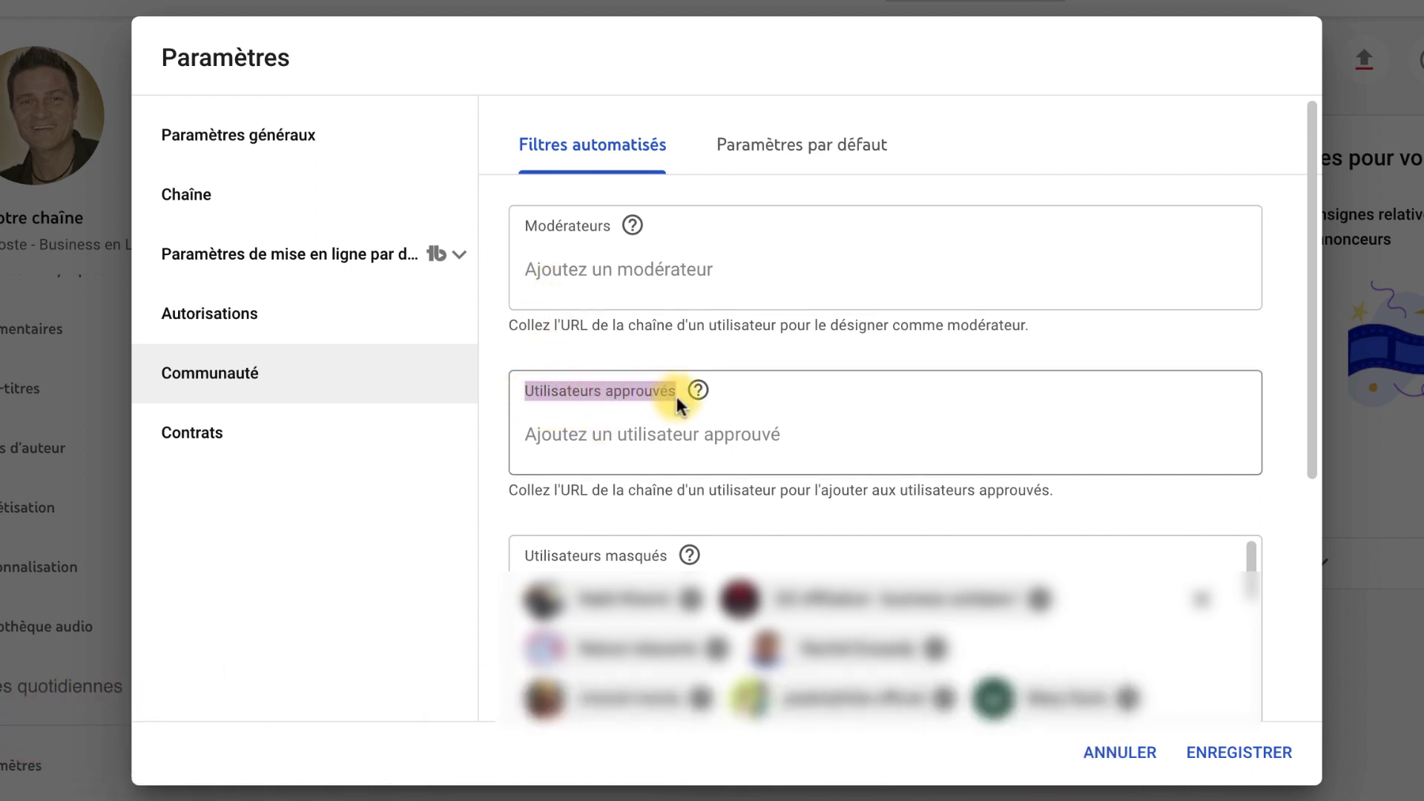
pyautogui.moveTo(672, 333); pyautogui.dragTo(683, 335)
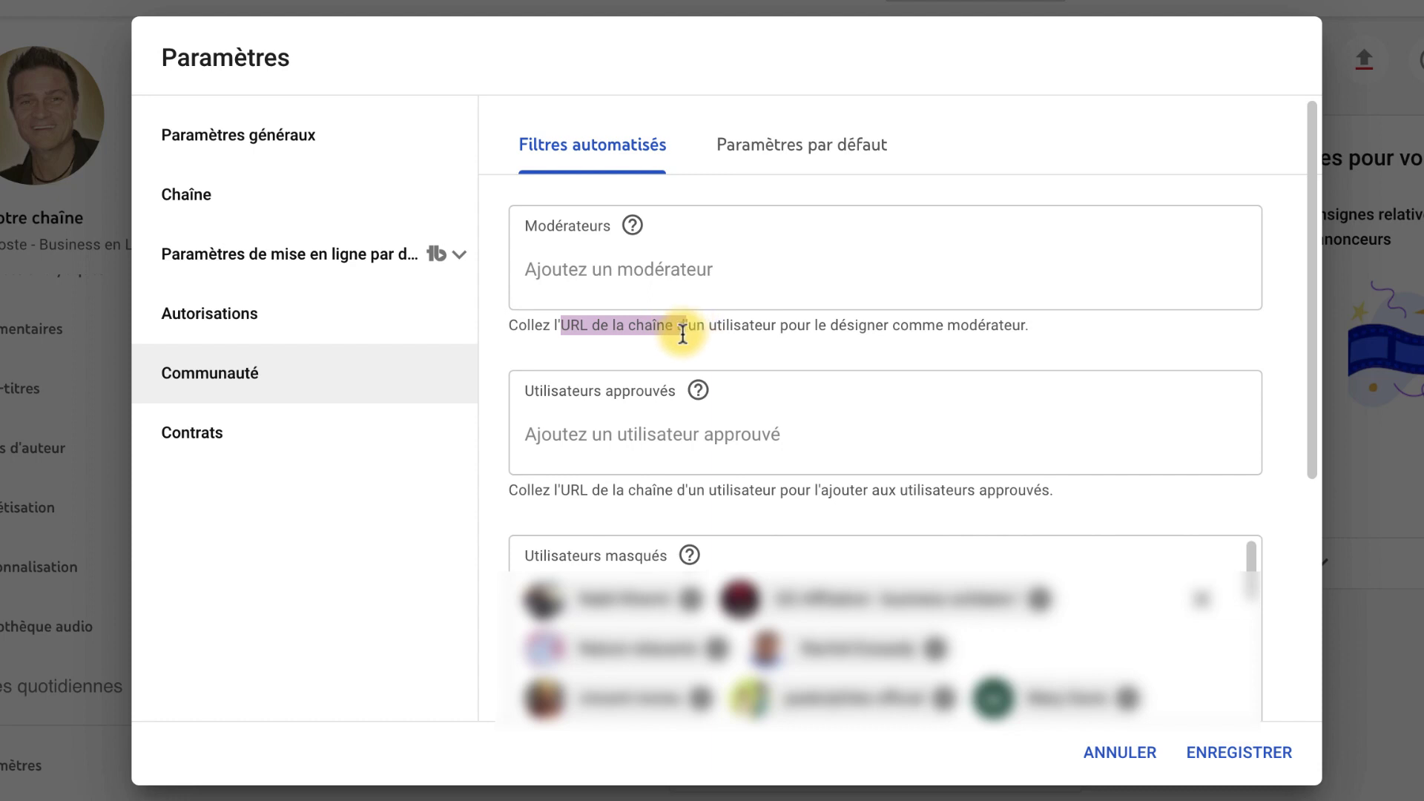
pyautogui.moveTo(560, 496); pyautogui.dragTo(653, 491)
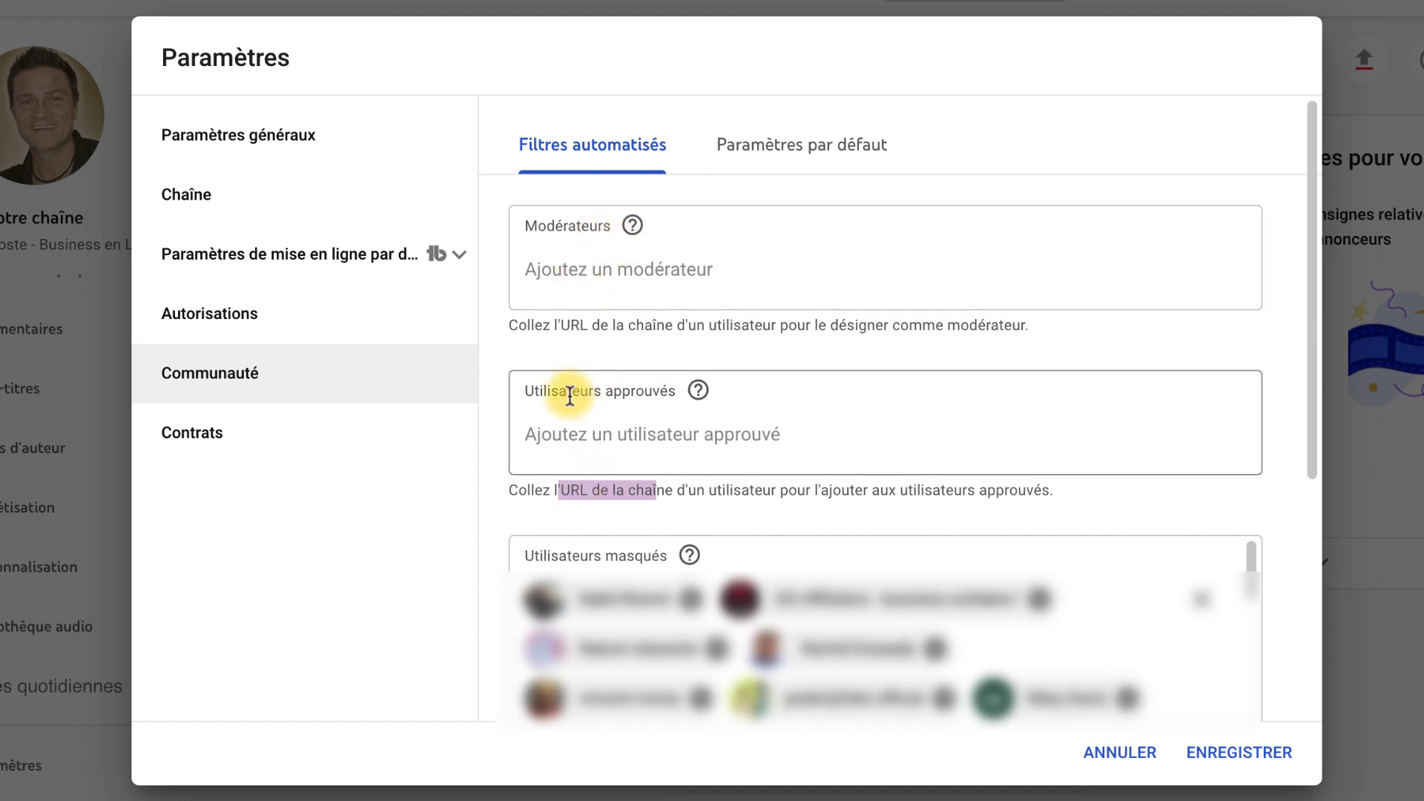
pyautogui.click(572, 265)
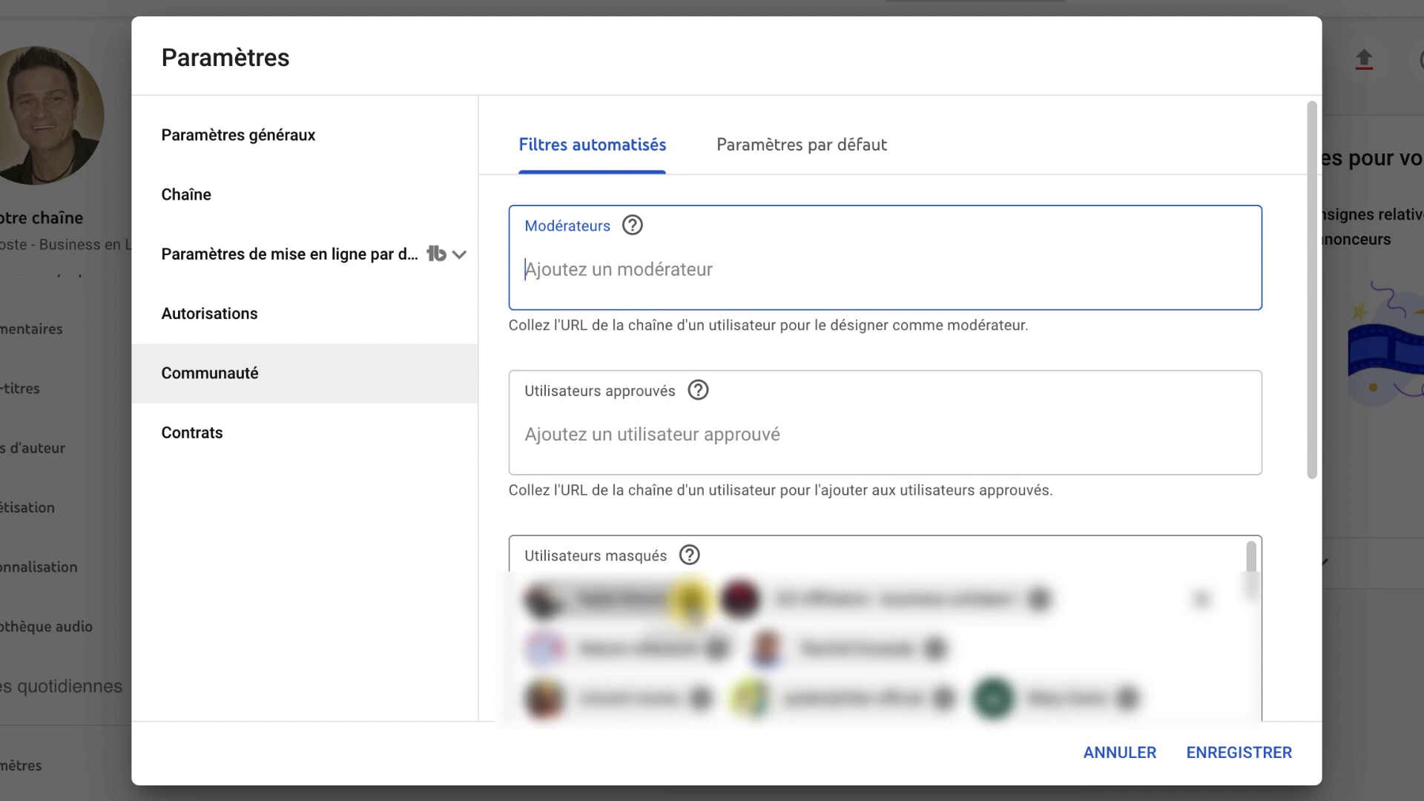
pyautogui.scroll(-1, 1286, 589)
pyautogui.scroll(-5, 1285, 589)
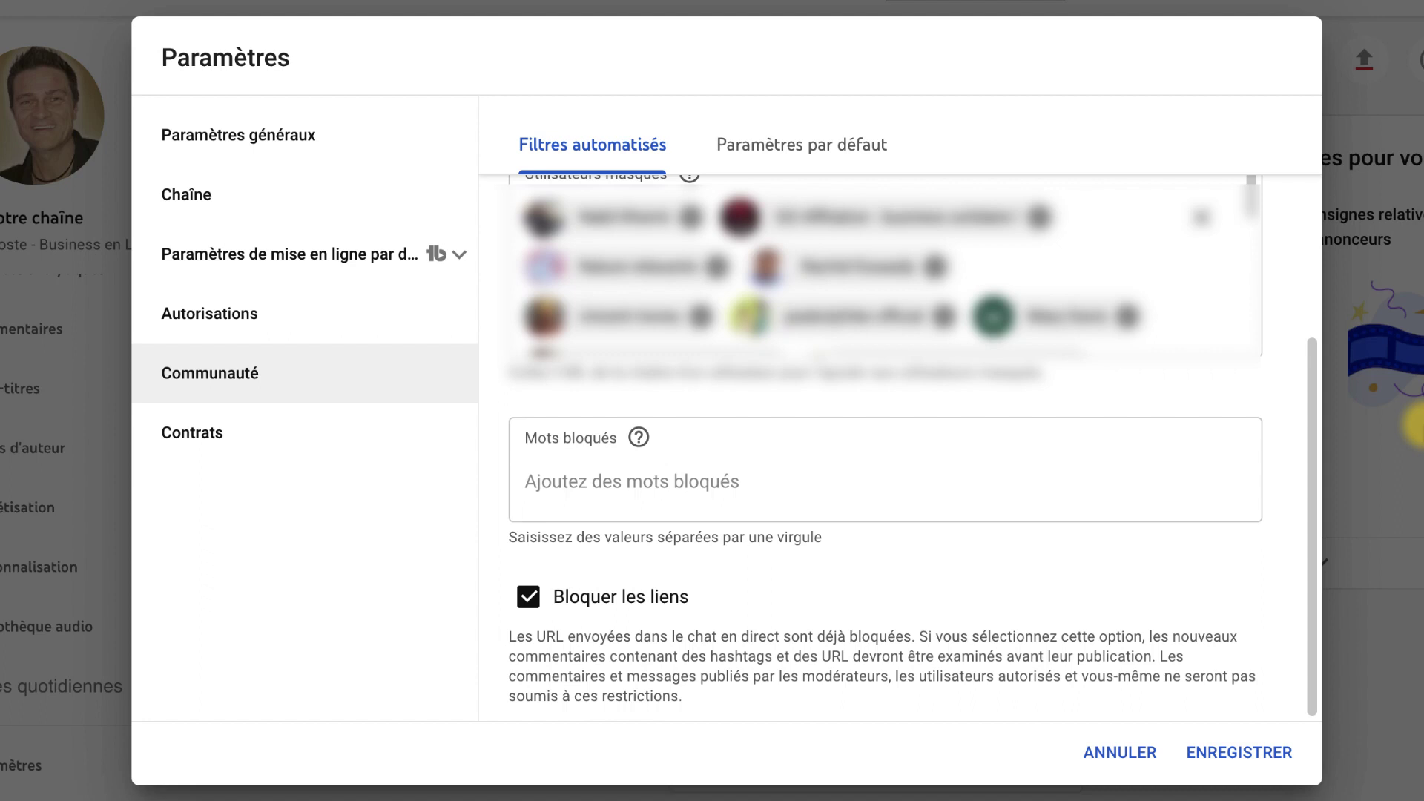
# Step: Look at the community default settings and the moderation options offered for comments on the channel
pyautogui.click(779, 159)
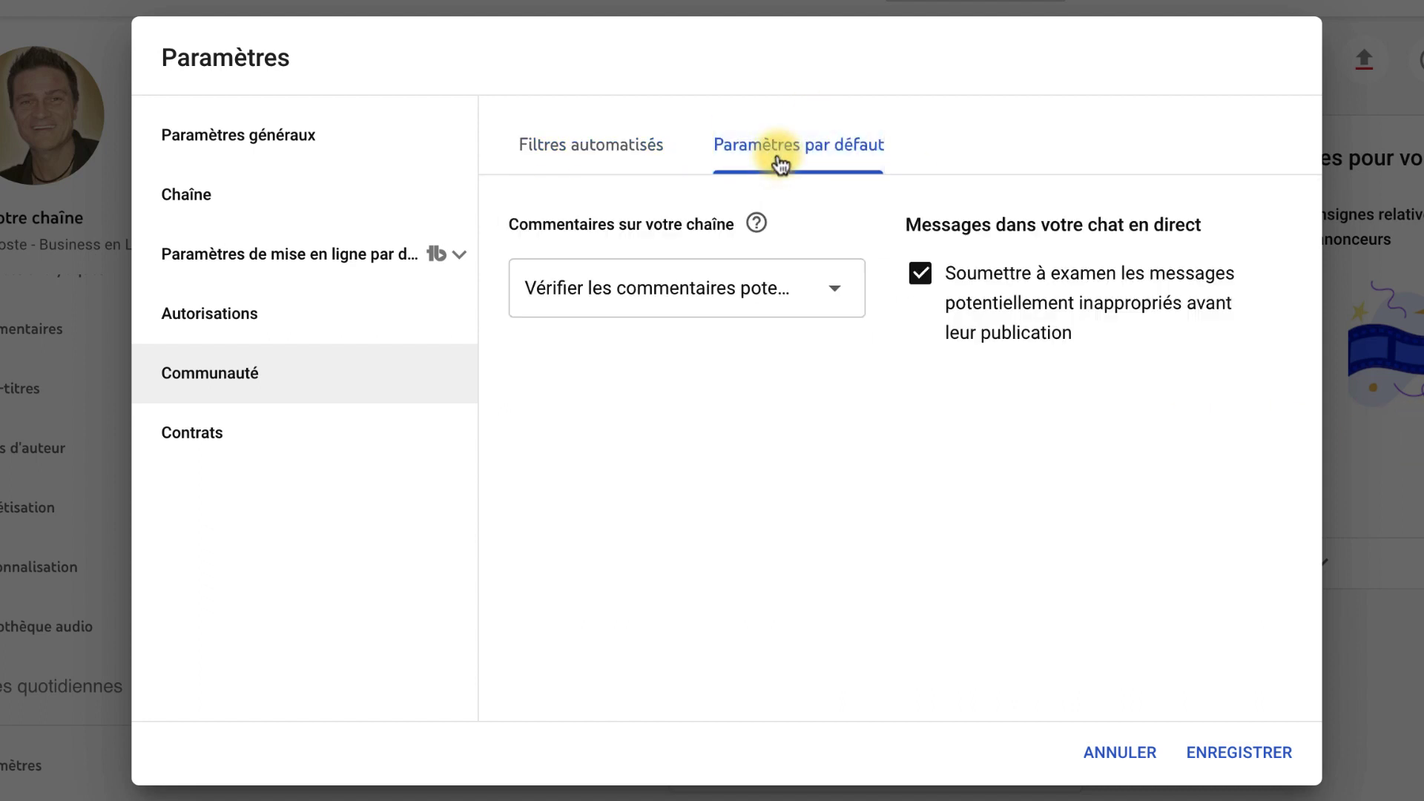
pyautogui.click(834, 288)
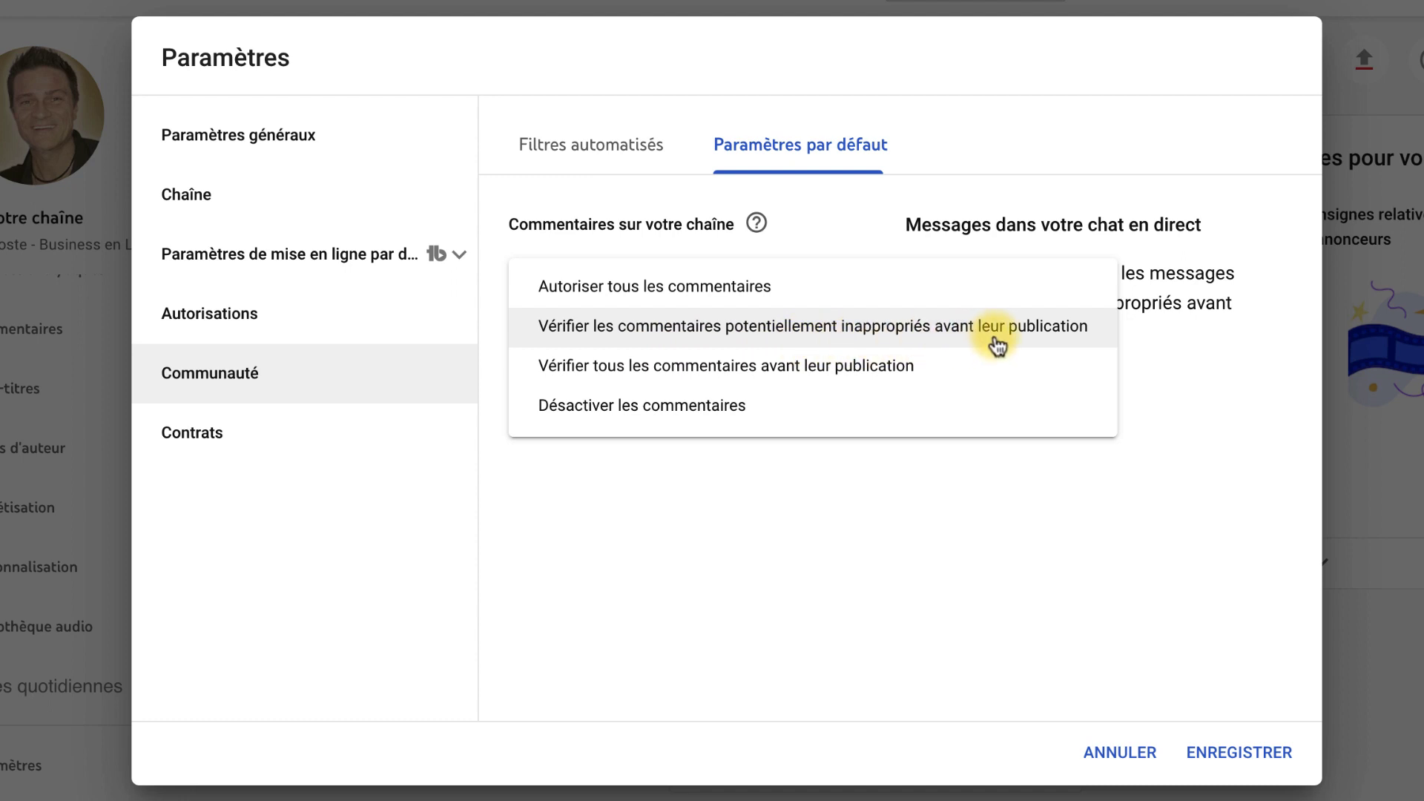
pyautogui.click(1069, 467)
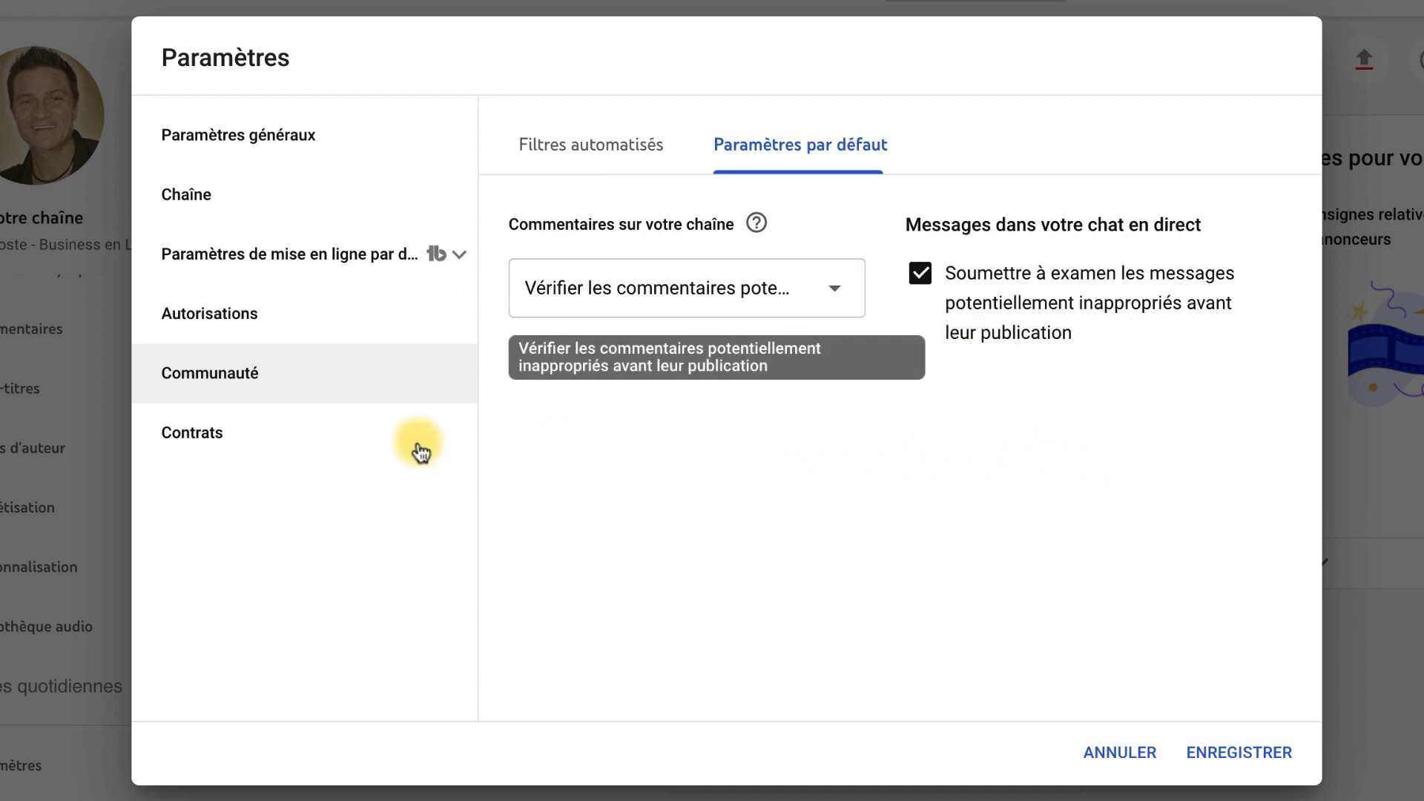
# Step: Examine the channel's contracts, covering the commercial products addendum and the YouTube Partner Programme terms
pyautogui.click(202, 438)
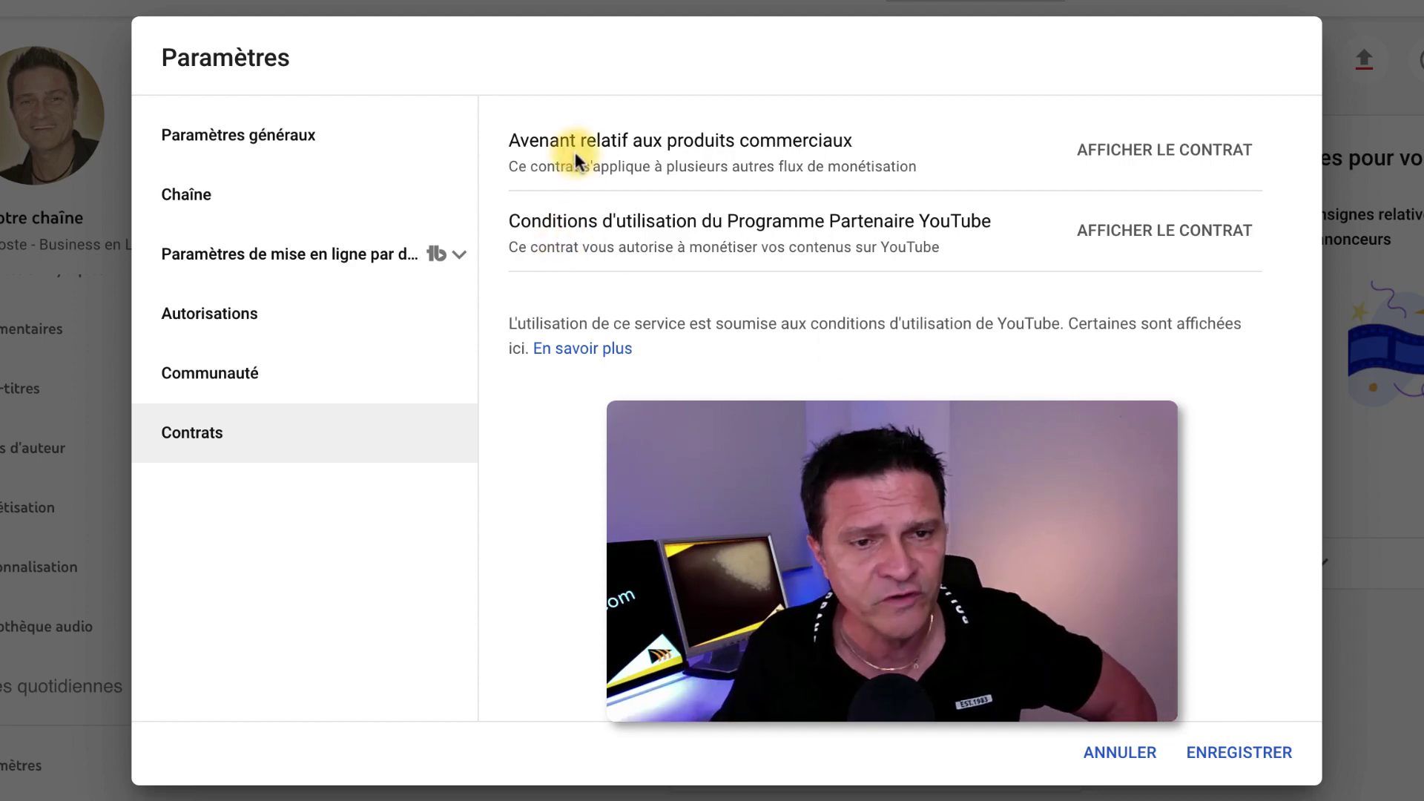
pyautogui.moveTo(550, 141); pyautogui.dragTo(598, 143)
pyautogui.moveTo(598, 221); pyautogui.dragTo(646, 222)
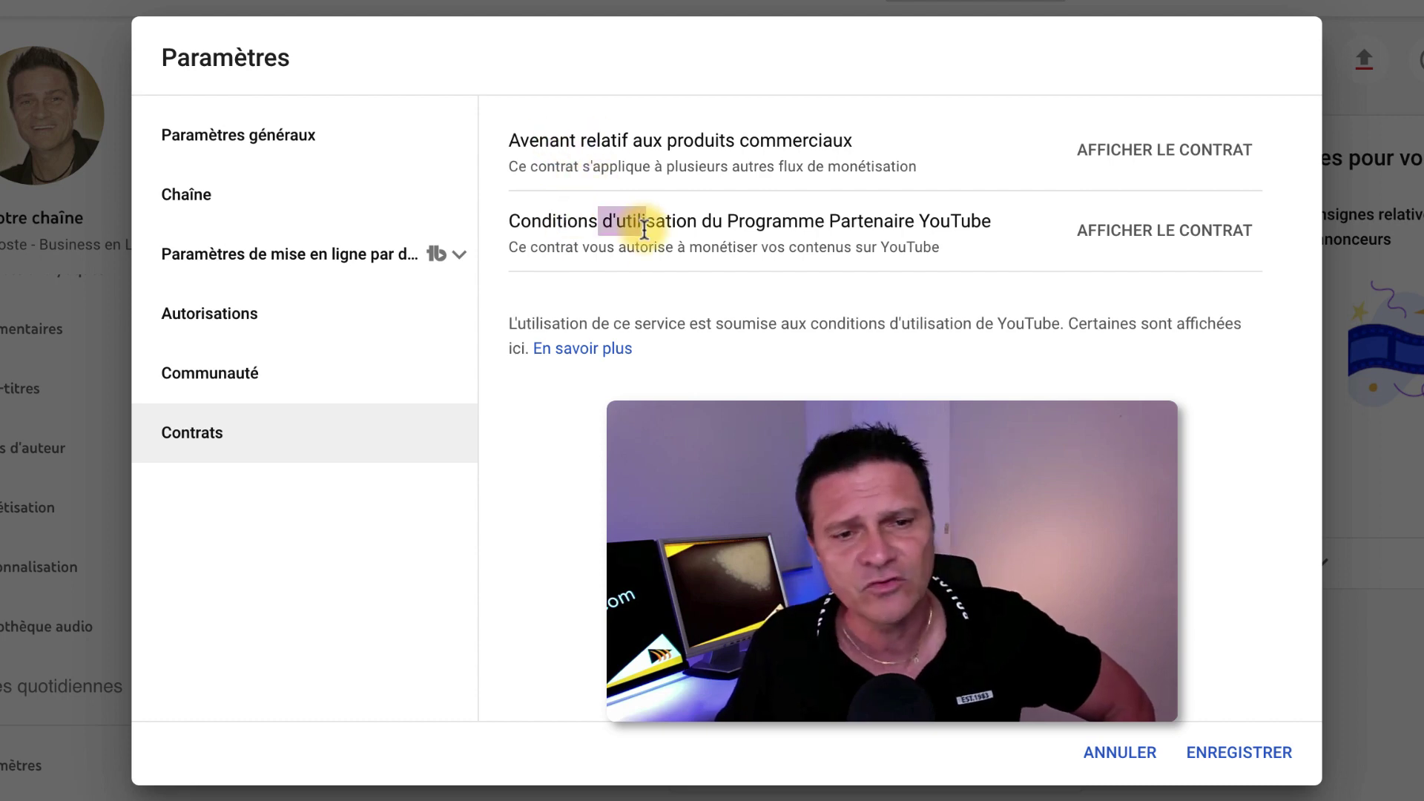